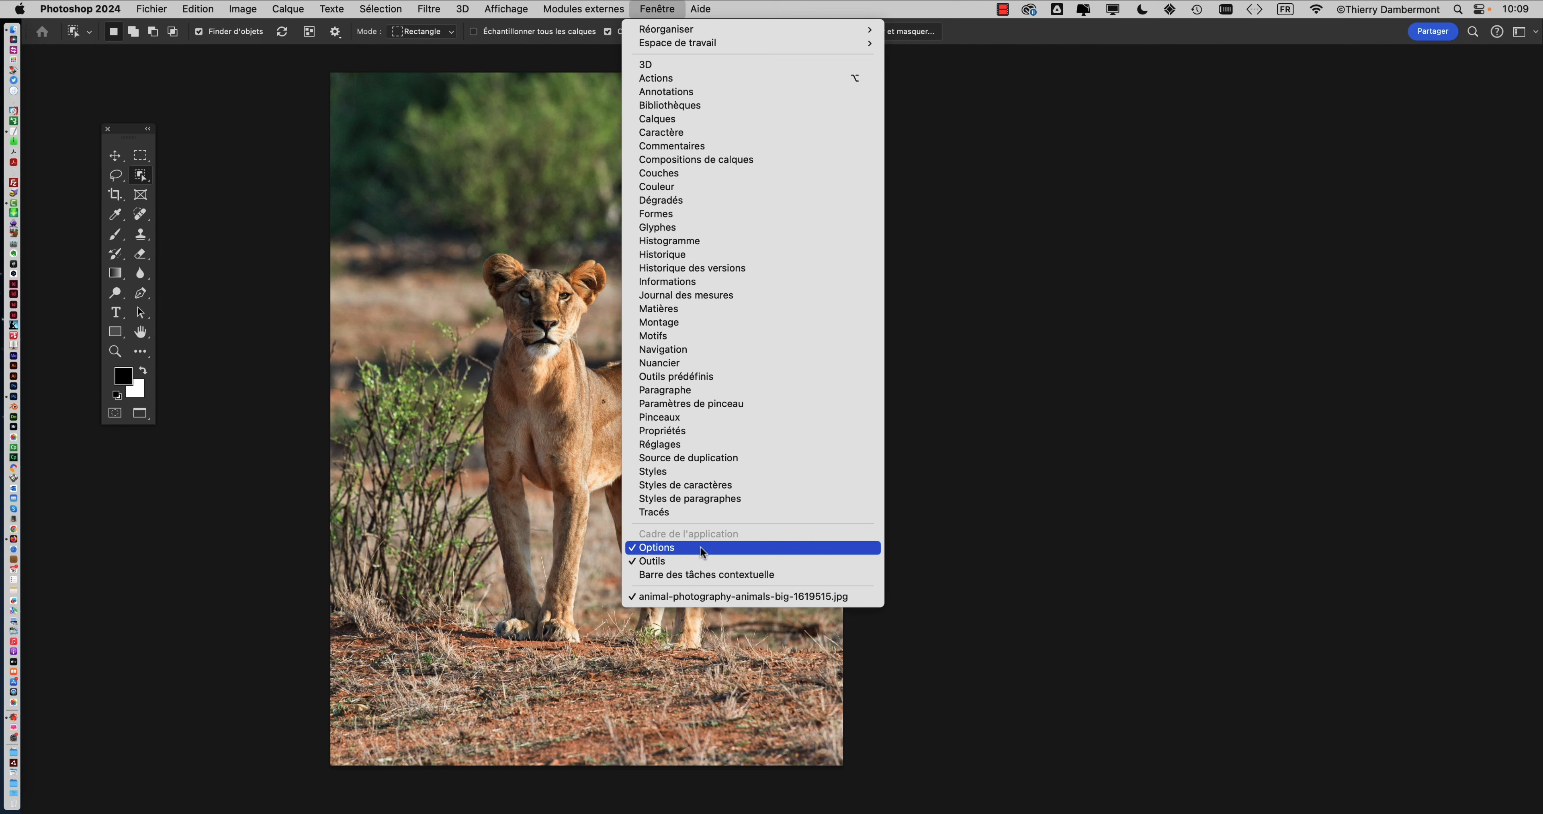
# Hide the Options bar and display it again
pyautogui.click(995, 335)
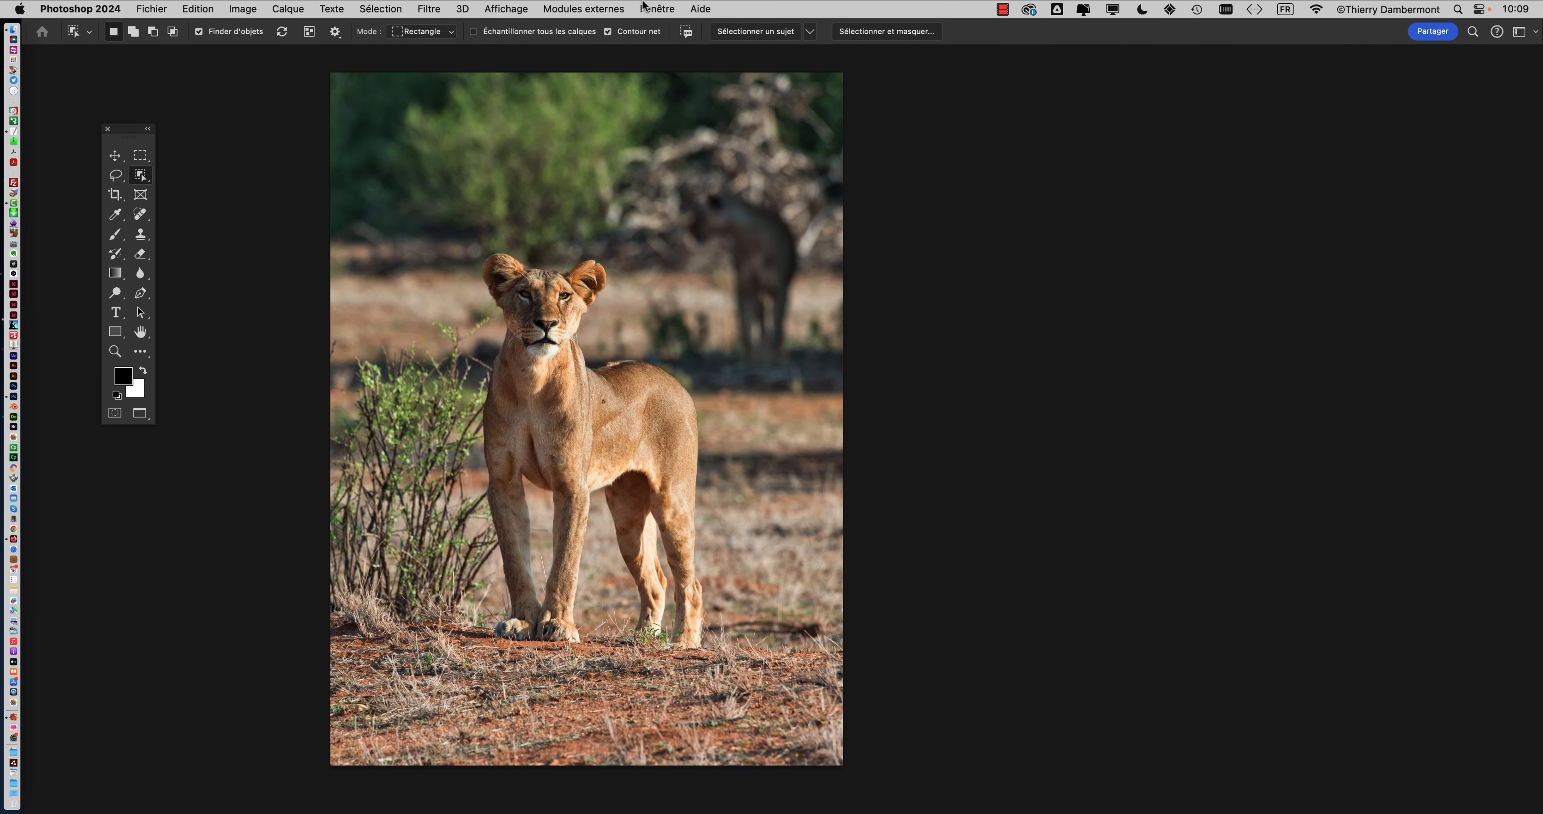
pyautogui.click(657, 9)
pyautogui.click(665, 546)
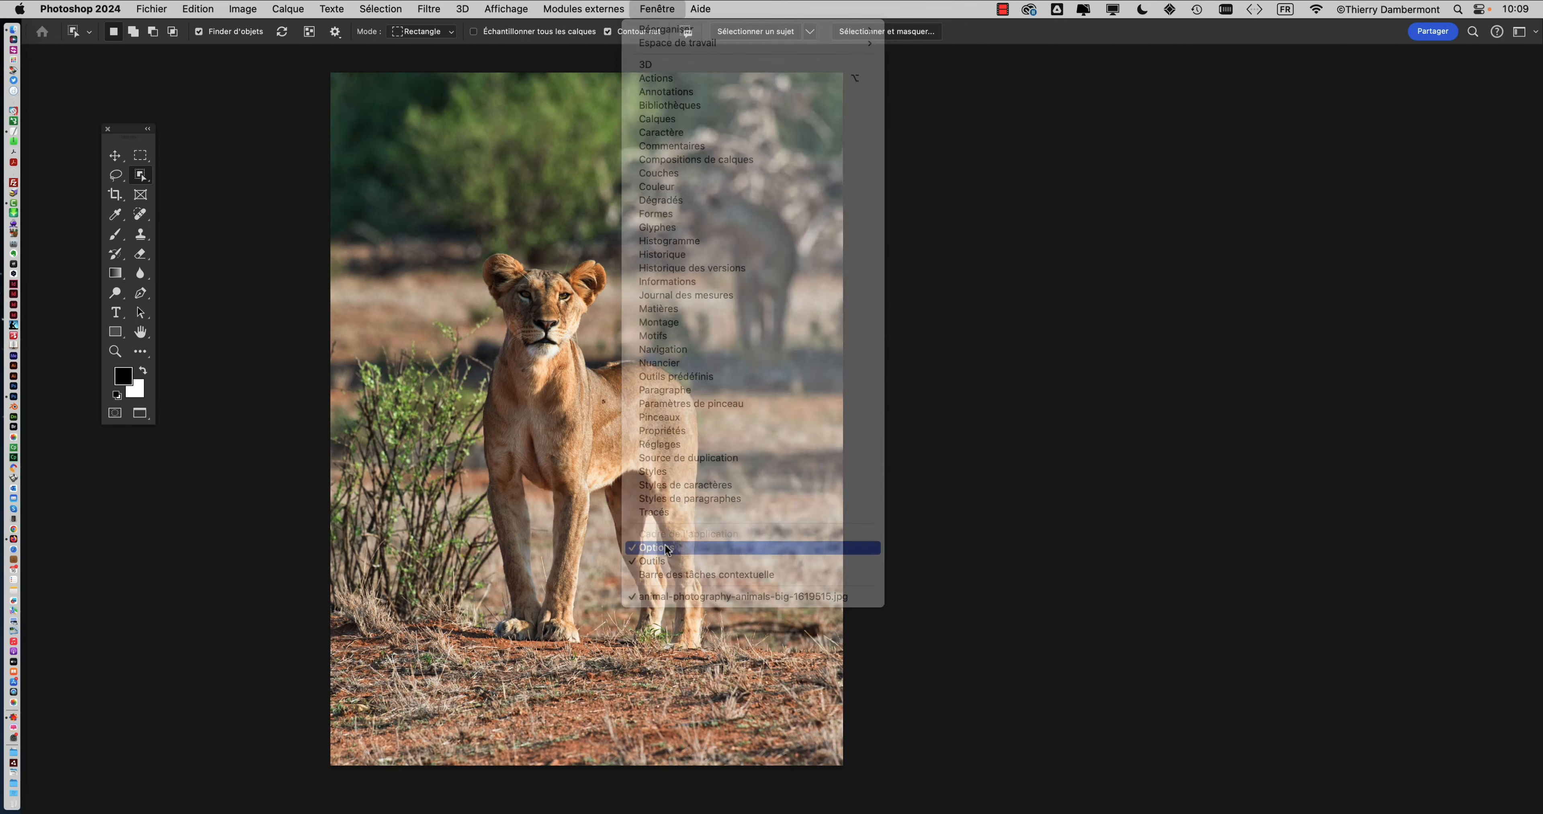
pyautogui.click(658, 12)
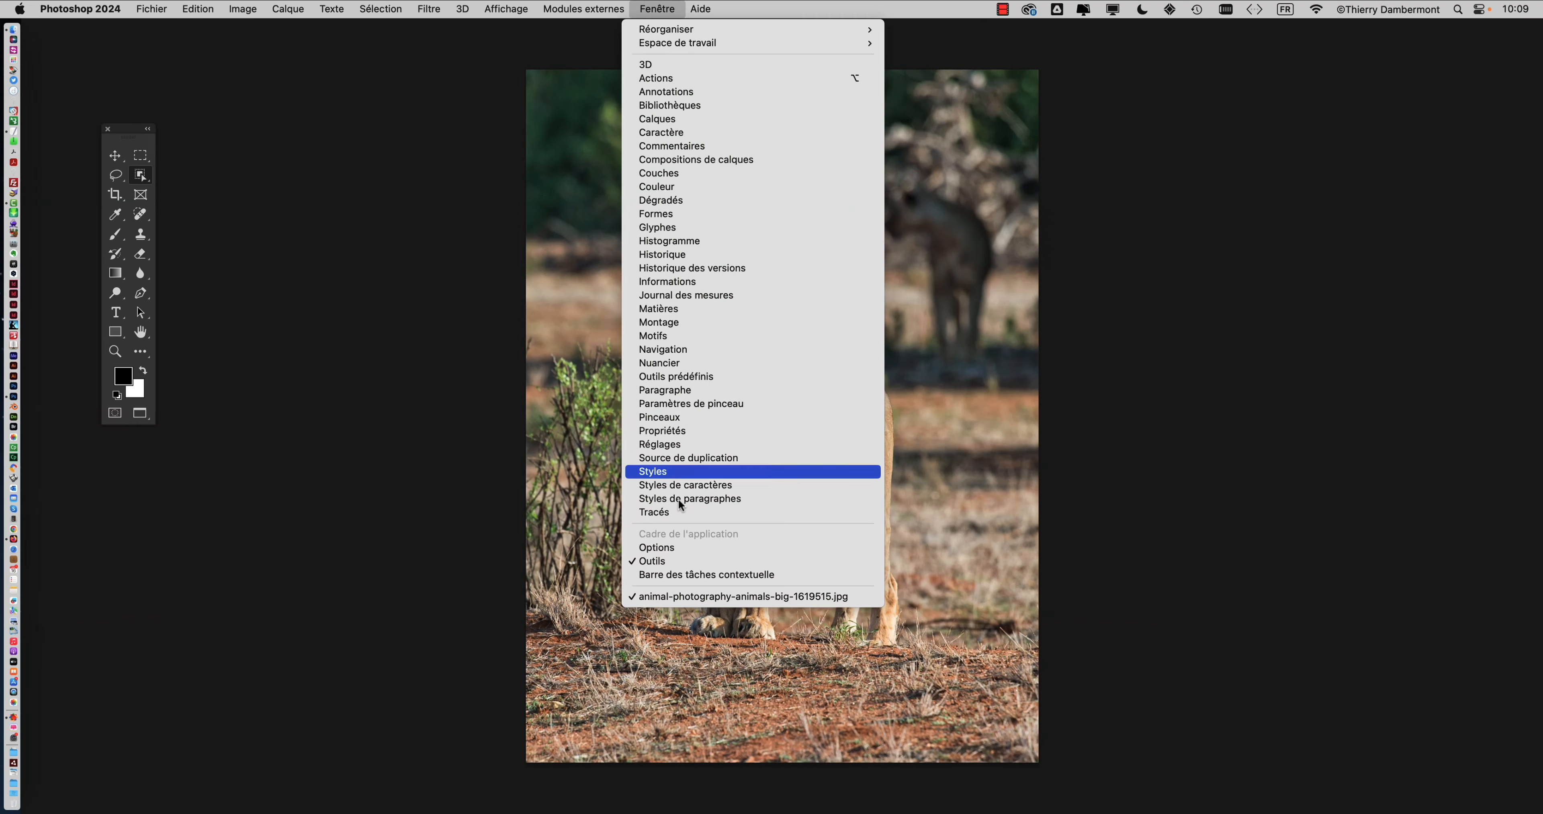
pyautogui.click(689, 546)
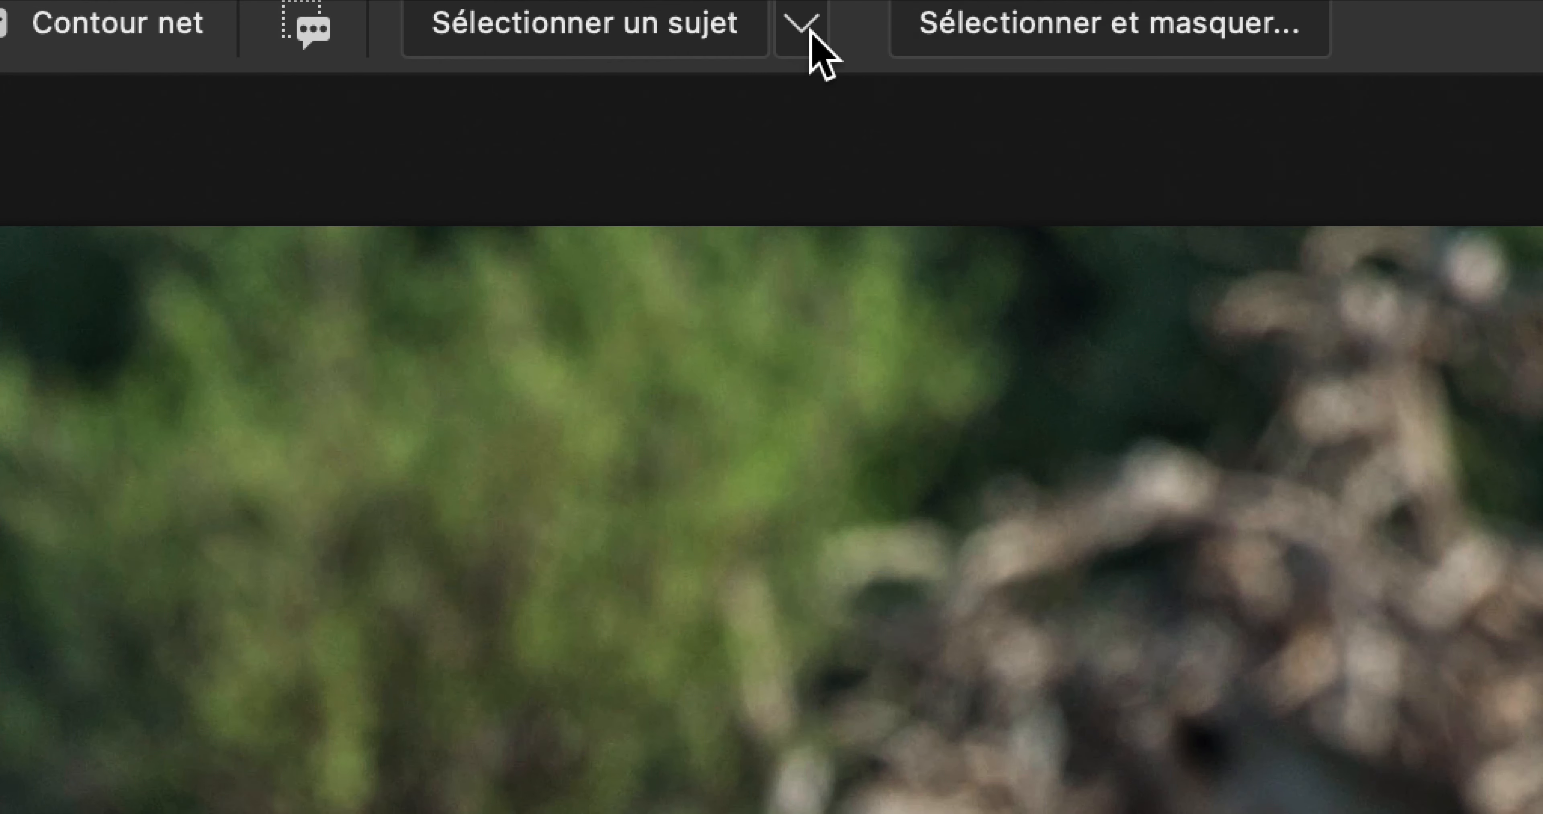
# Switch the subject selection processing to Cloud (Résultats détaillés) and back to Appareil (Résultats plus rapides)
pyautogui.click(805, 13)
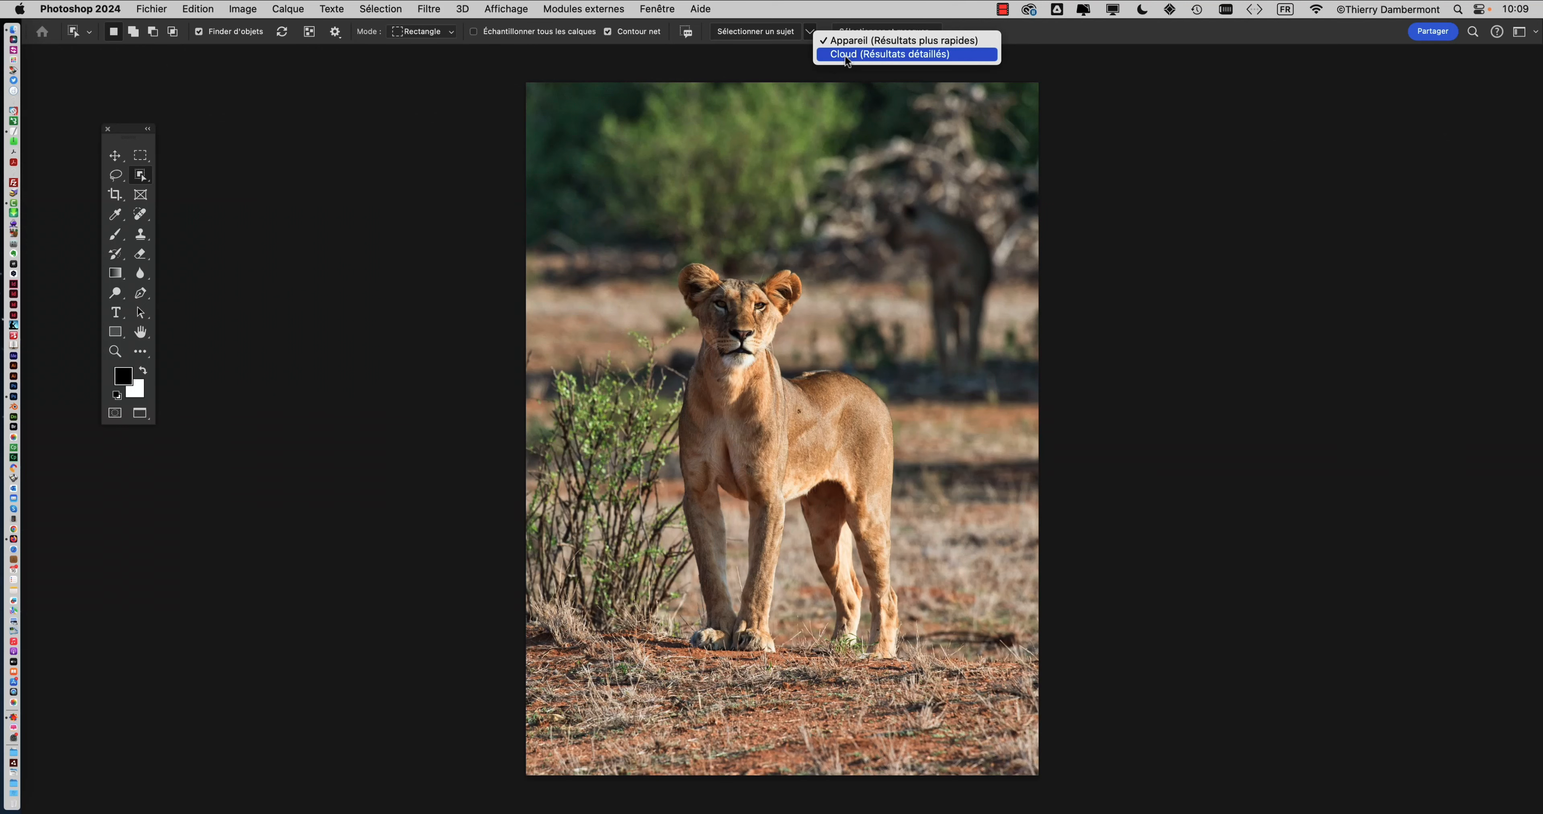
pyautogui.click(845, 57)
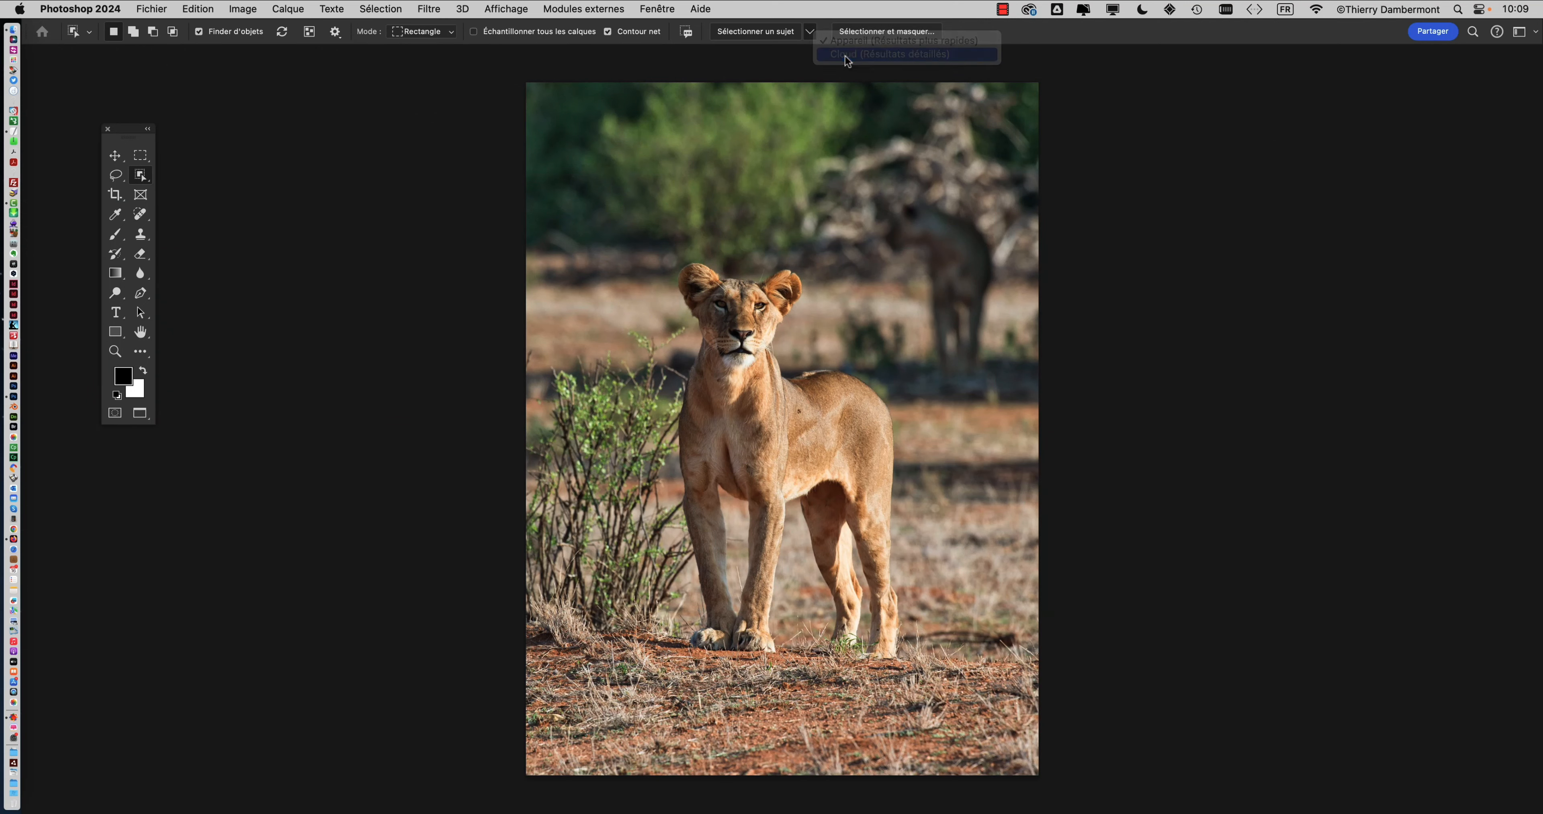
pyautogui.moveTo(836, 301); pyautogui.dragTo(558, 265)
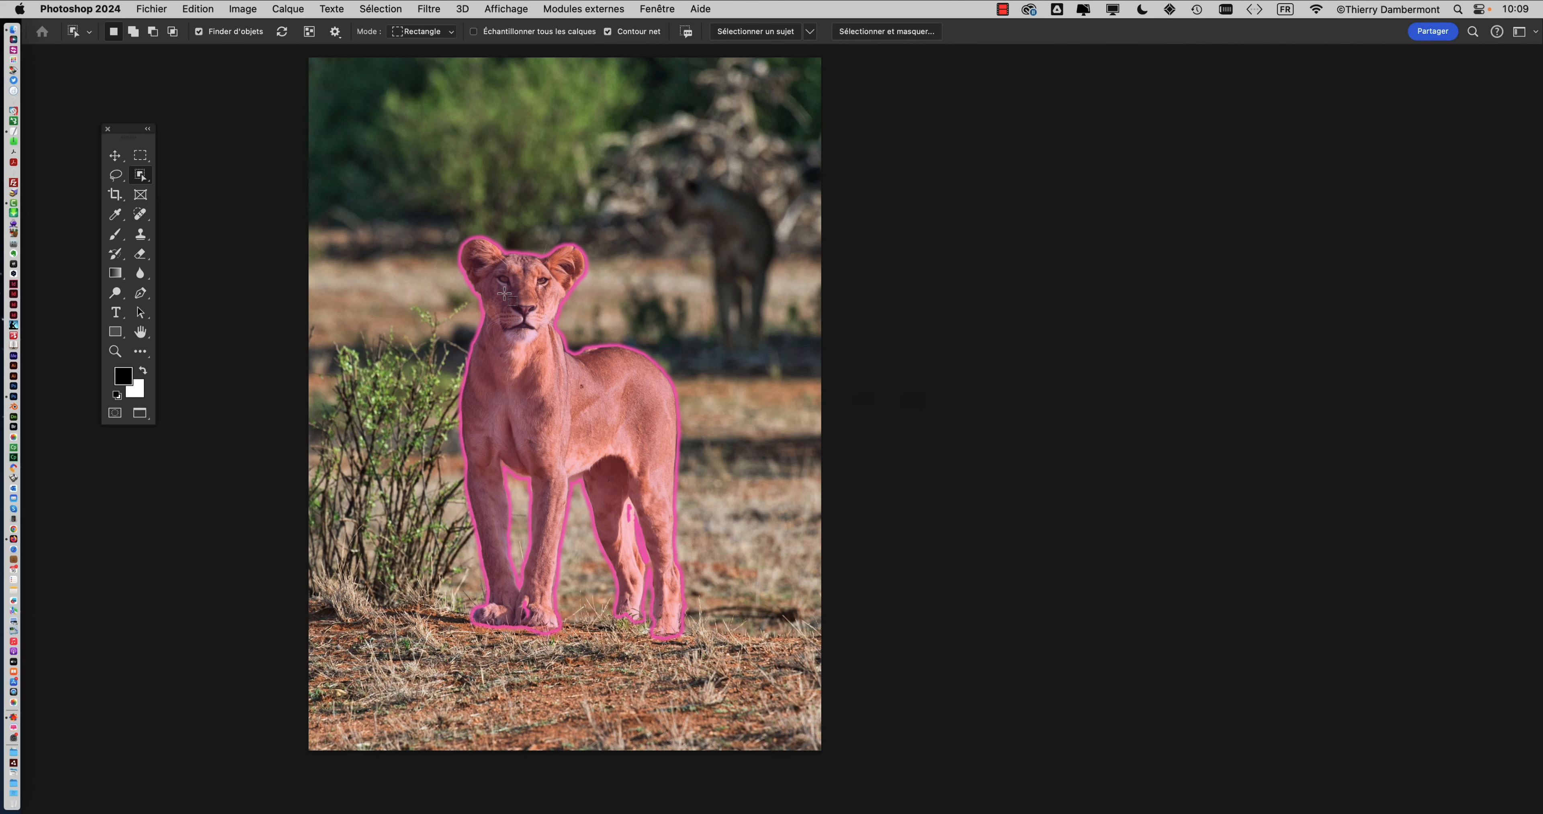
pyautogui.click(810, 31)
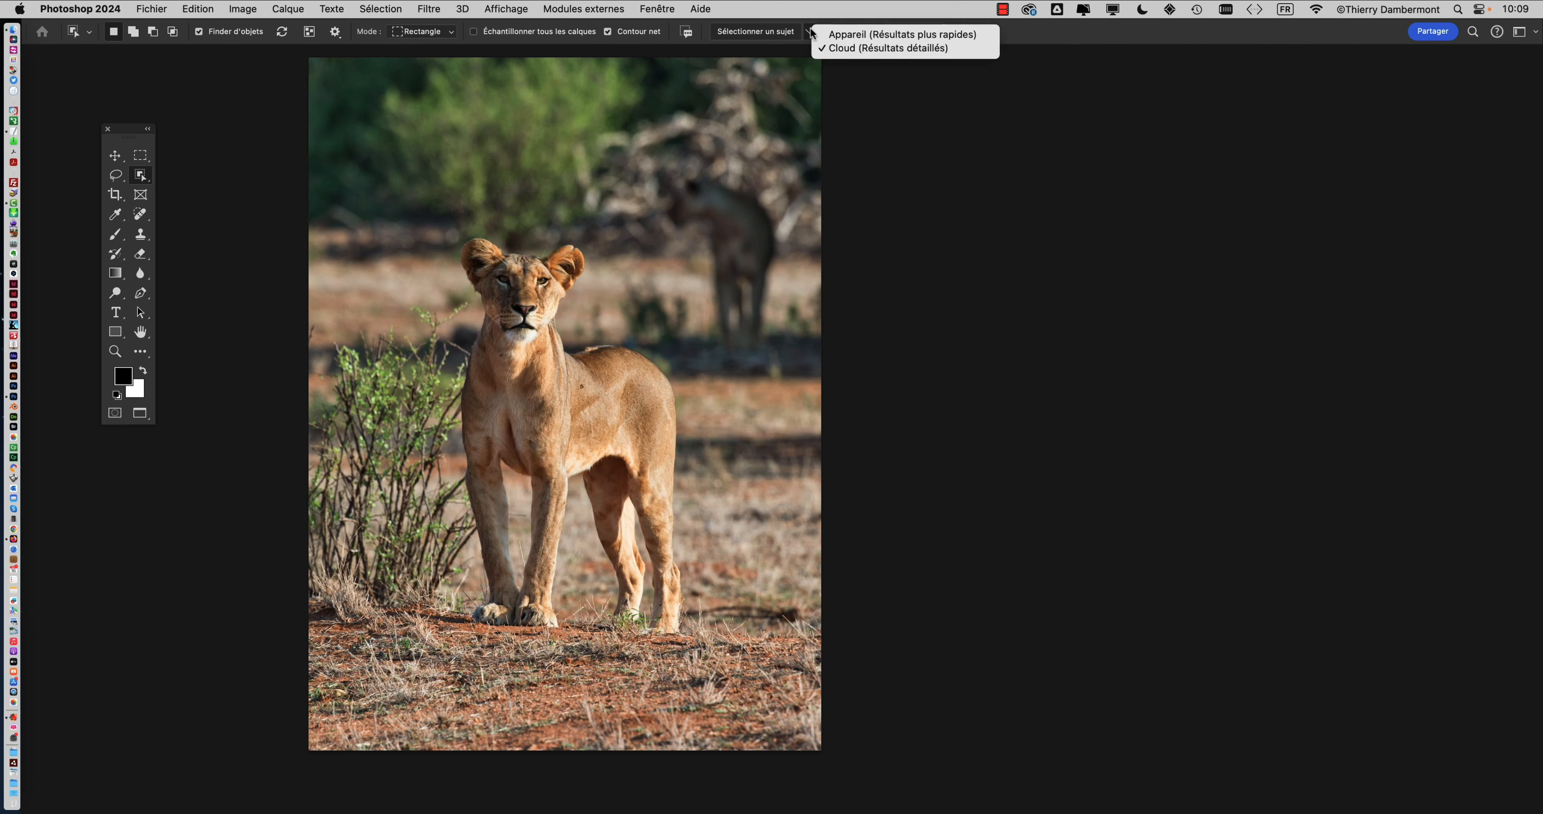
pyautogui.click(817, 35)
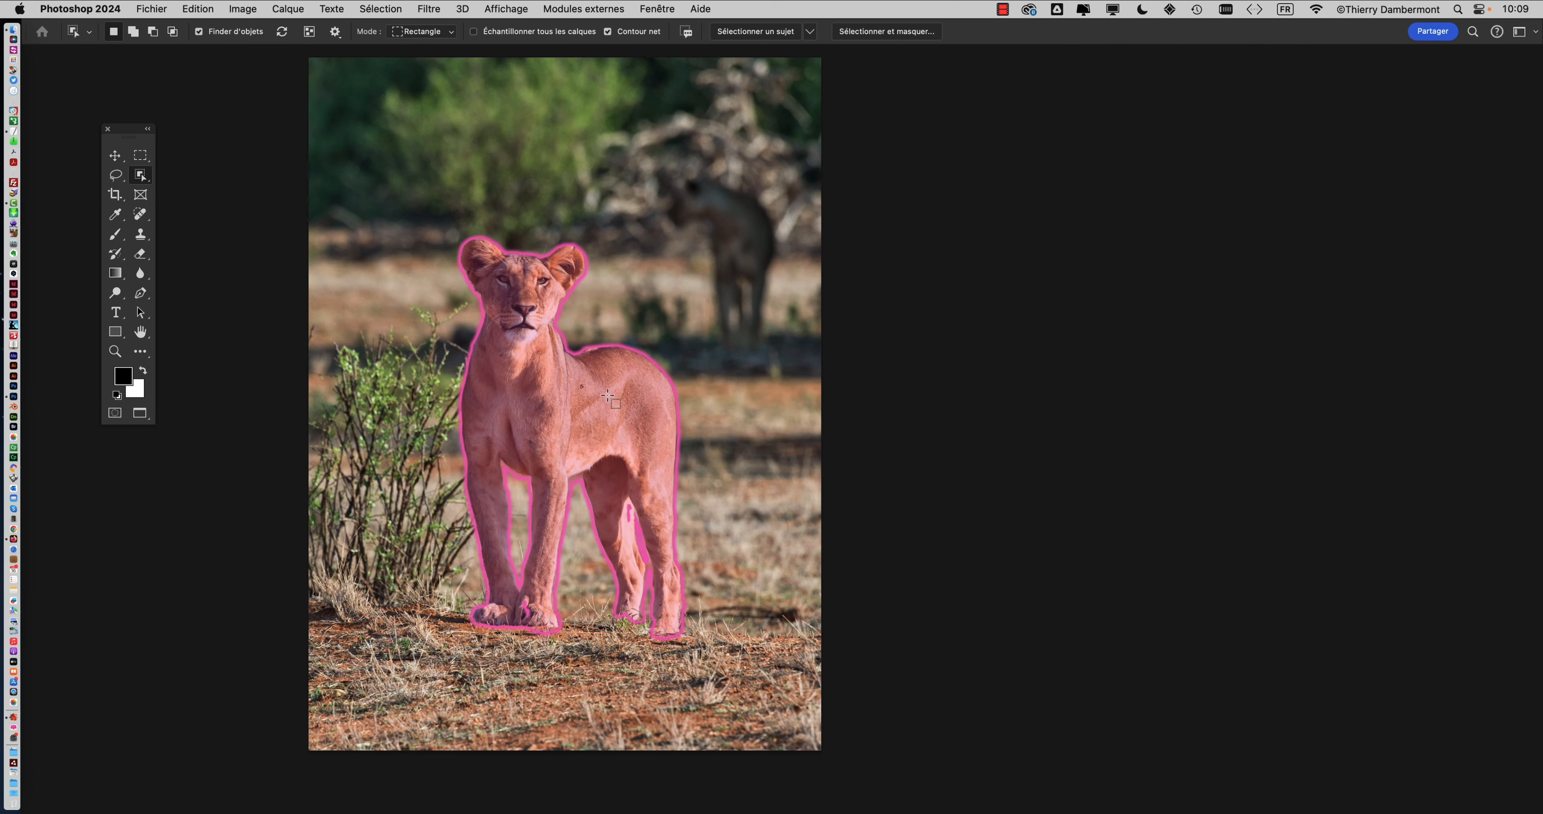
pyautogui.click(811, 35)
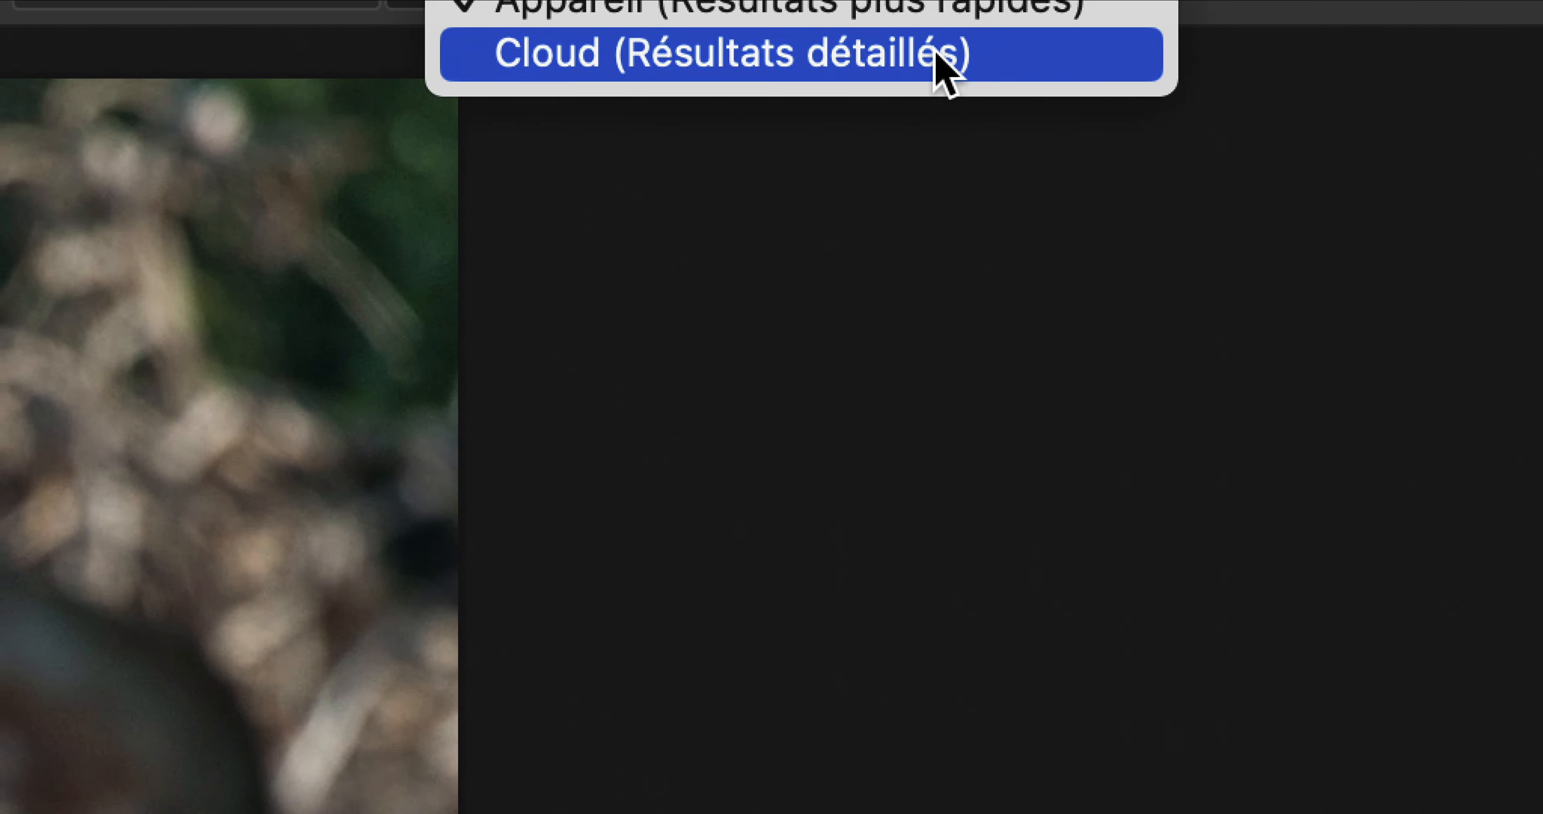
pyautogui.click(938, 57)
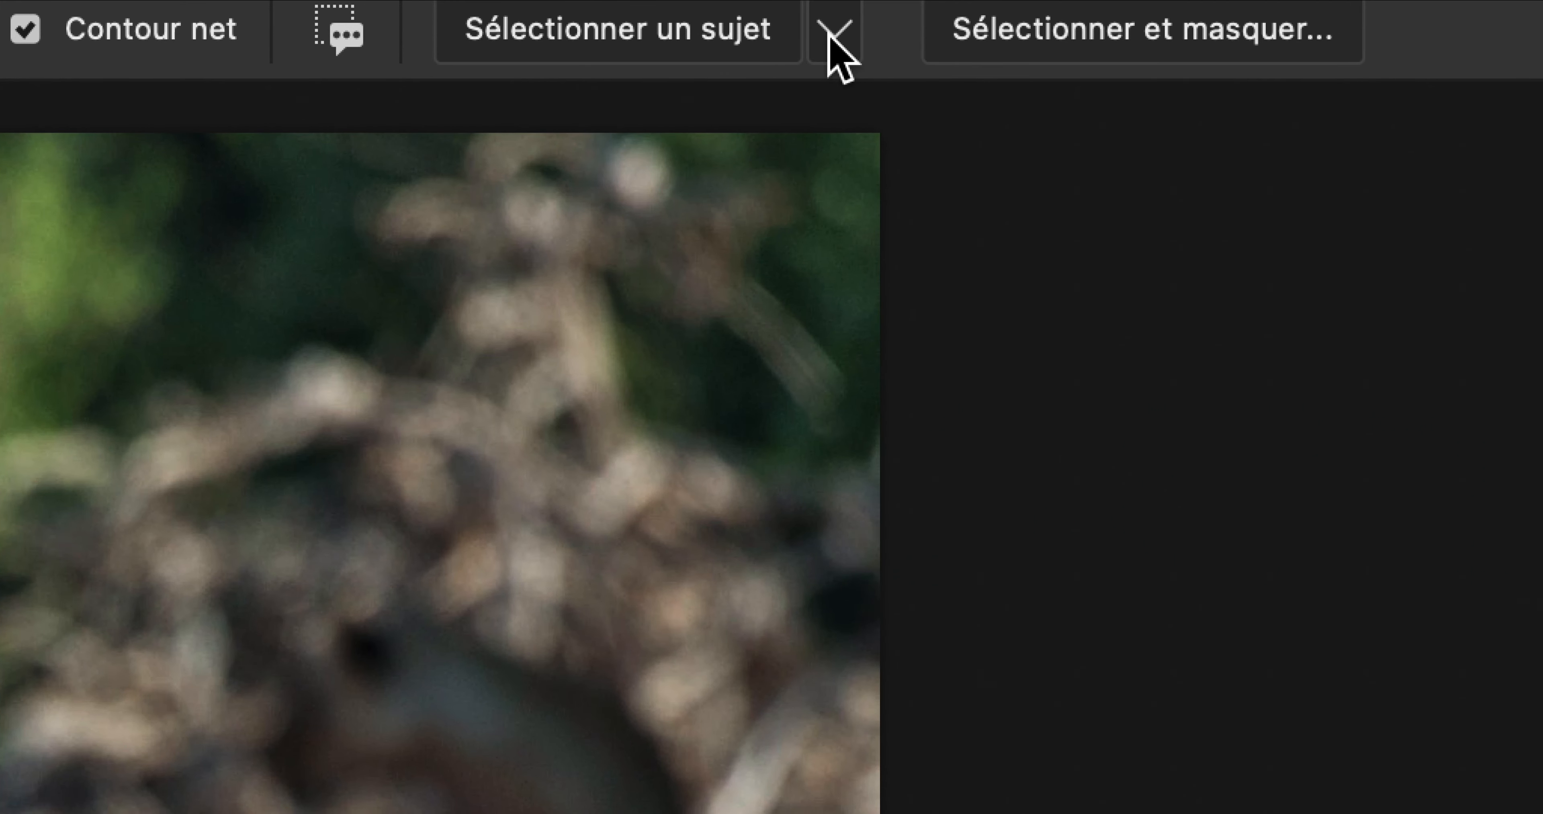
pyautogui.click(833, 33)
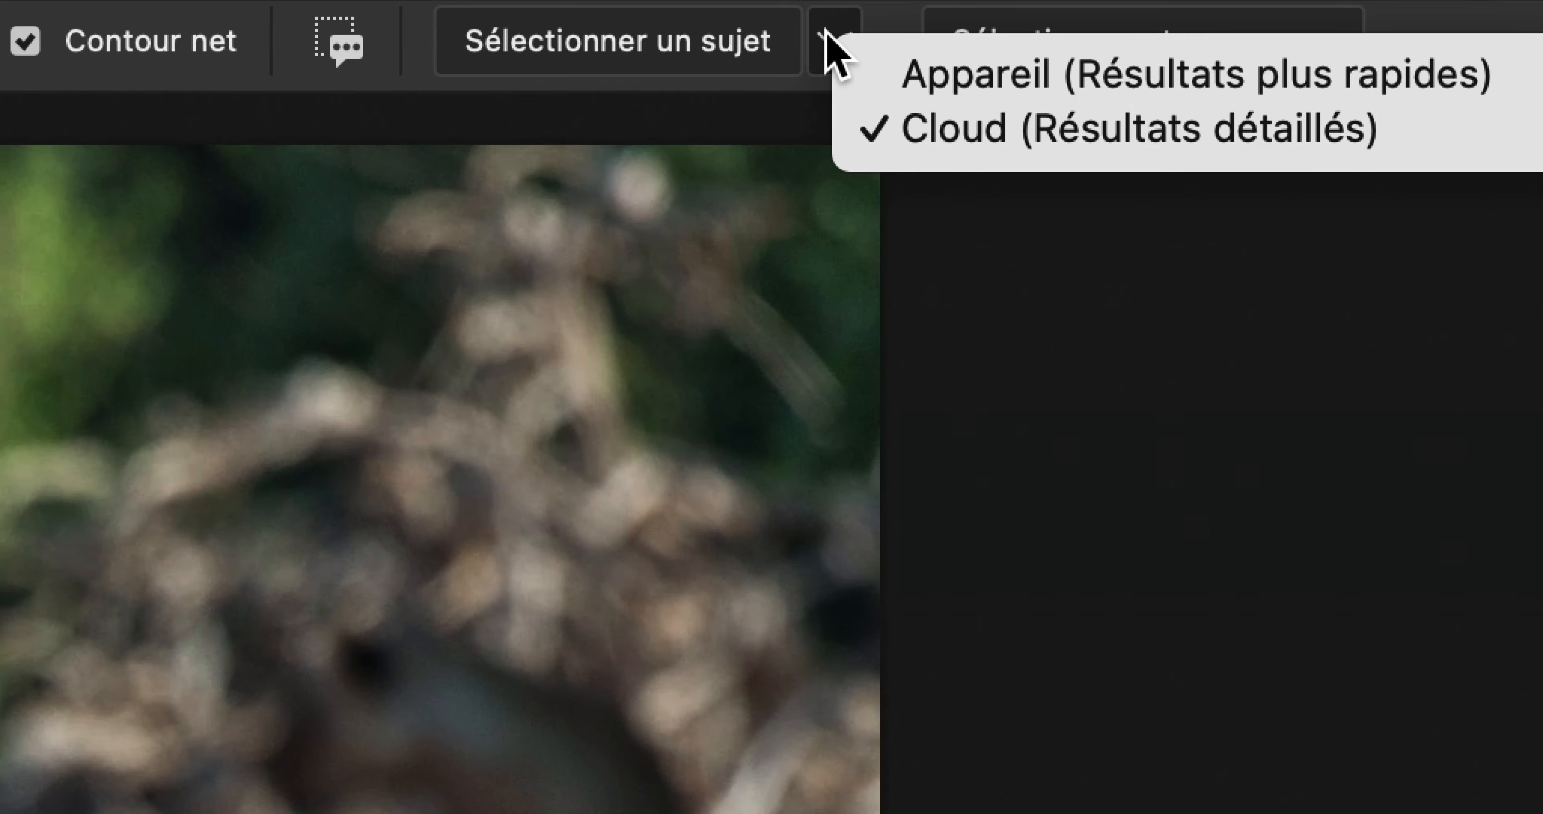
pyautogui.click(827, 35)
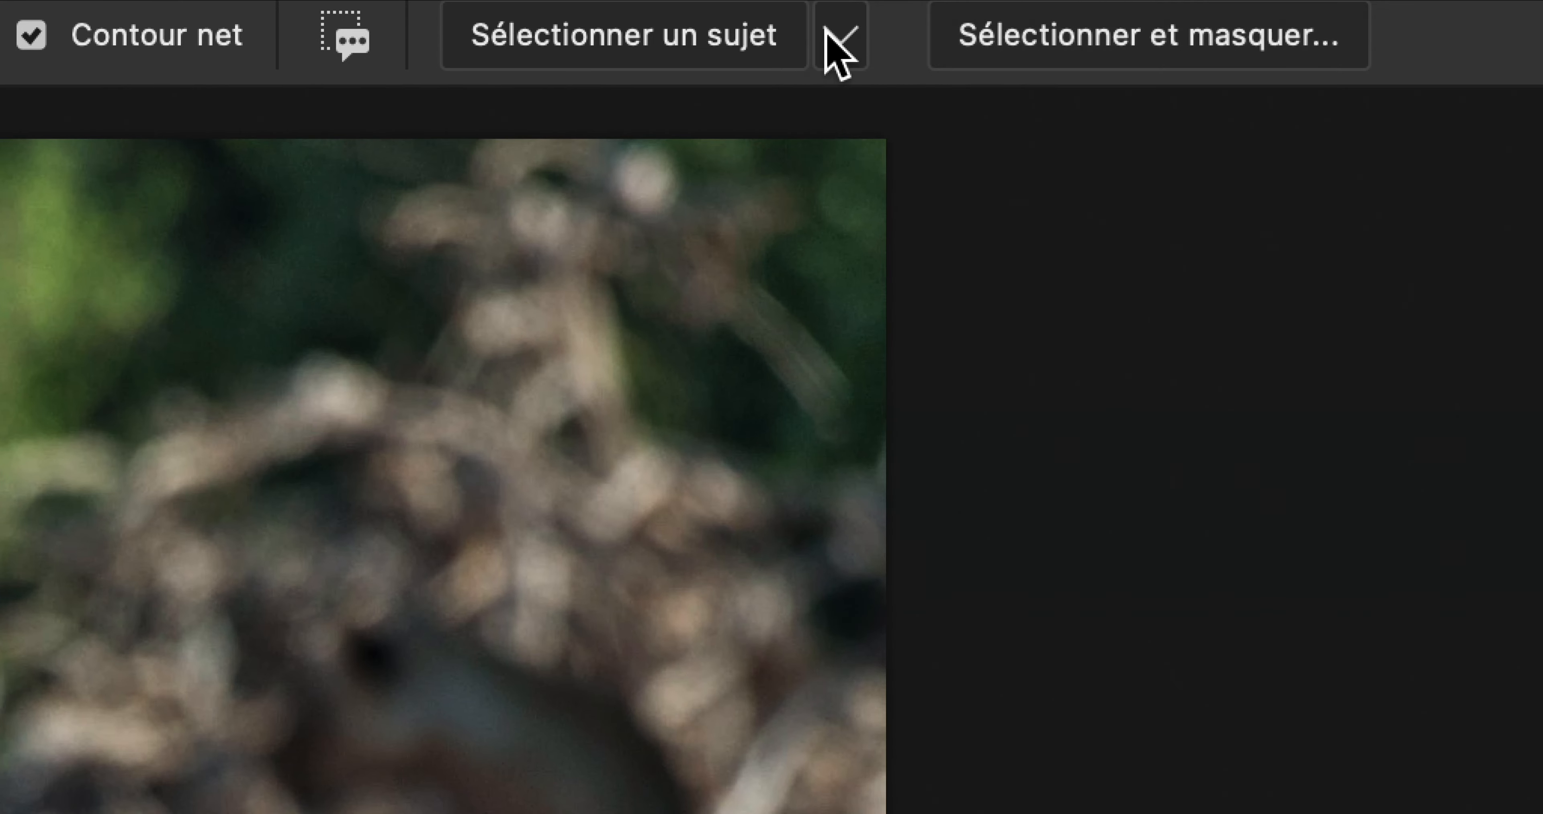
pyautogui.click(832, 36)
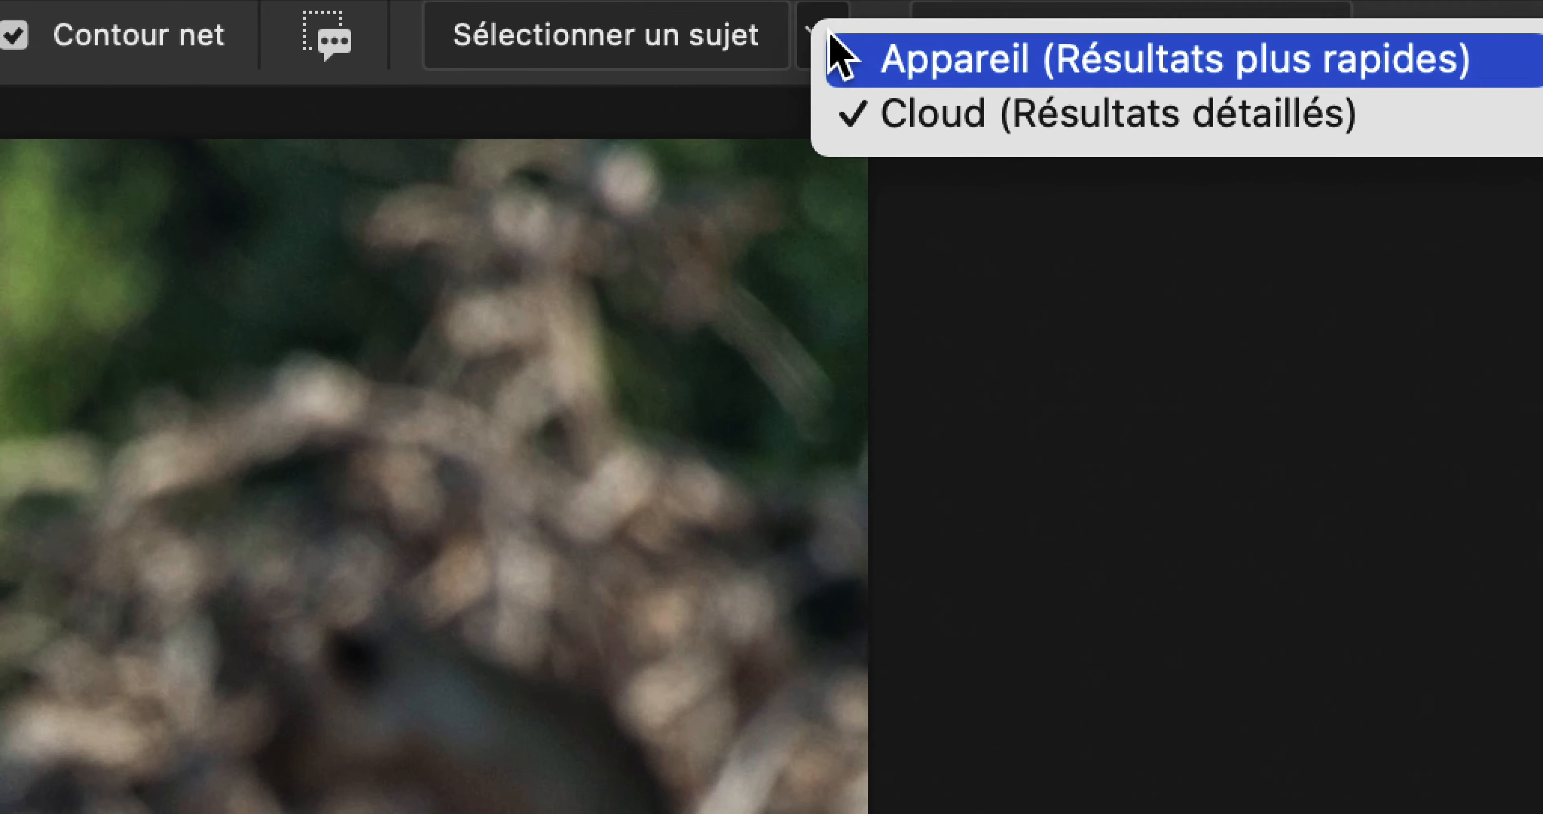
pyautogui.click(827, 27)
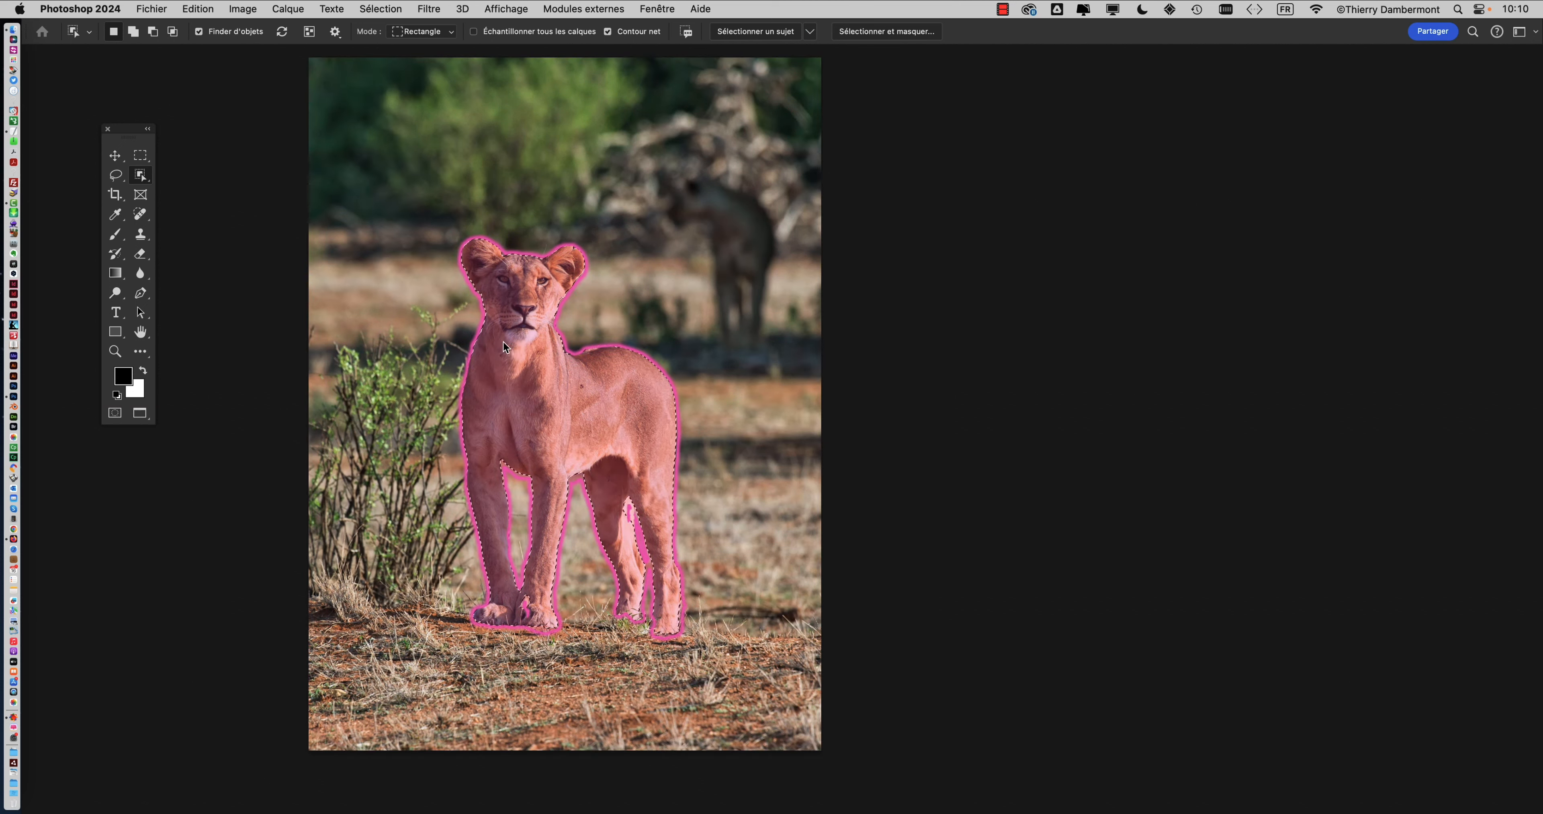
# Select the lioness standing in the foreground with the Object Selection tool
pyautogui.click(502, 341)
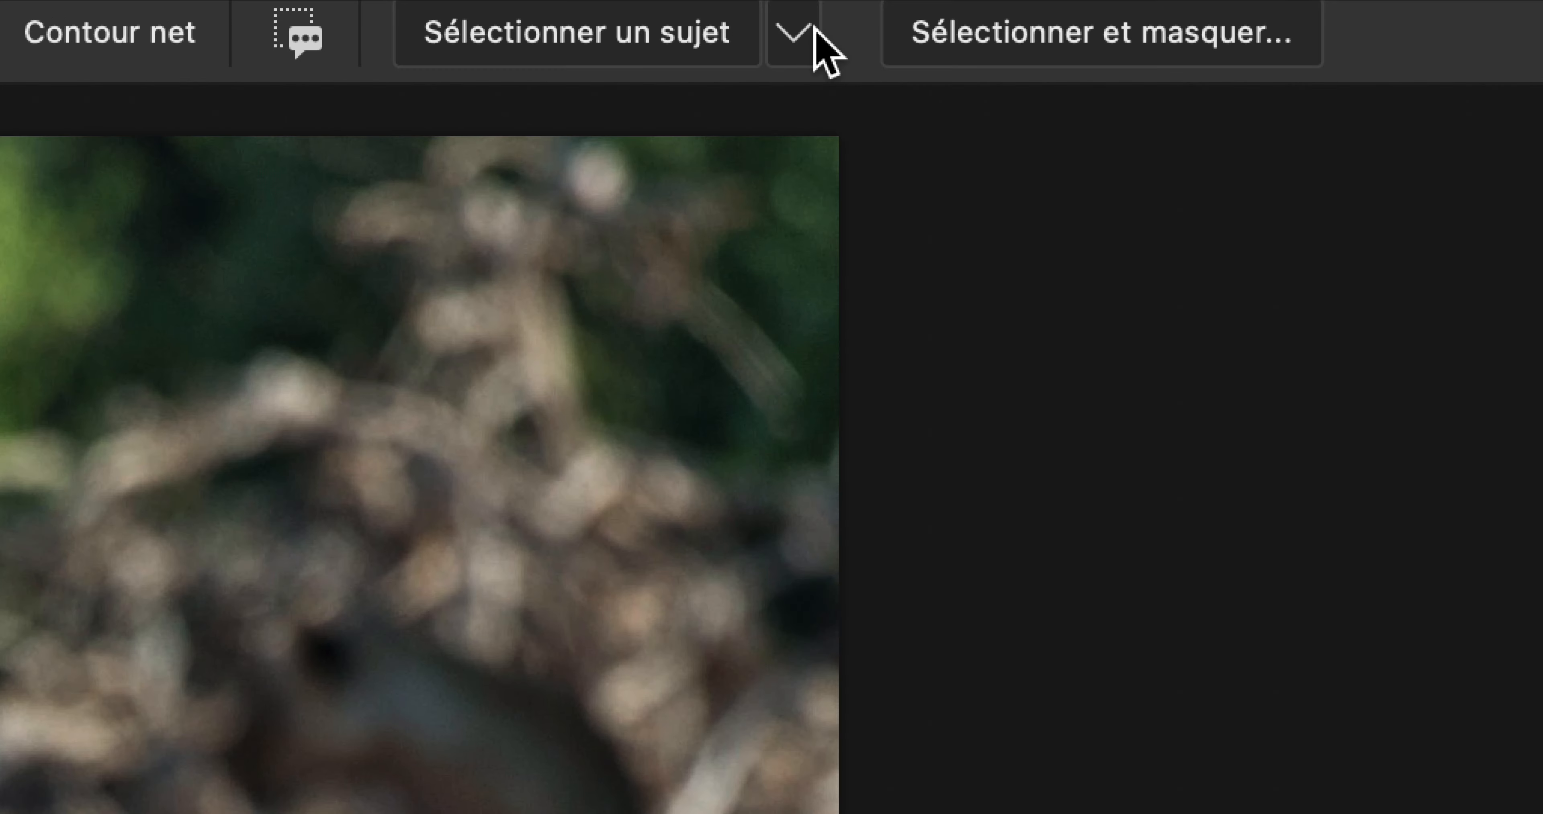
pyautogui.click(814, 30)
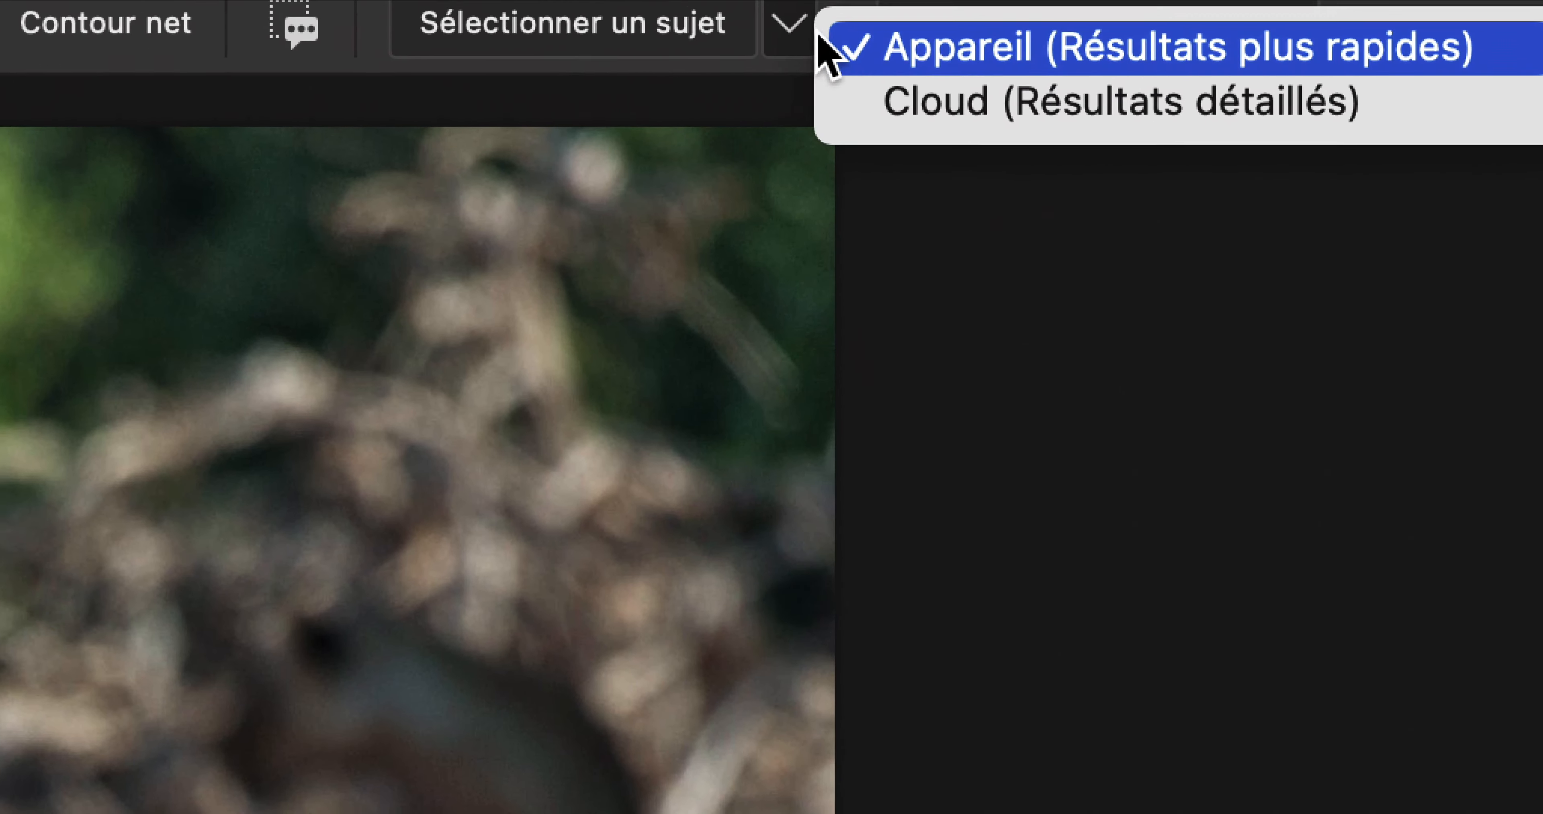
pyautogui.click(788, 8)
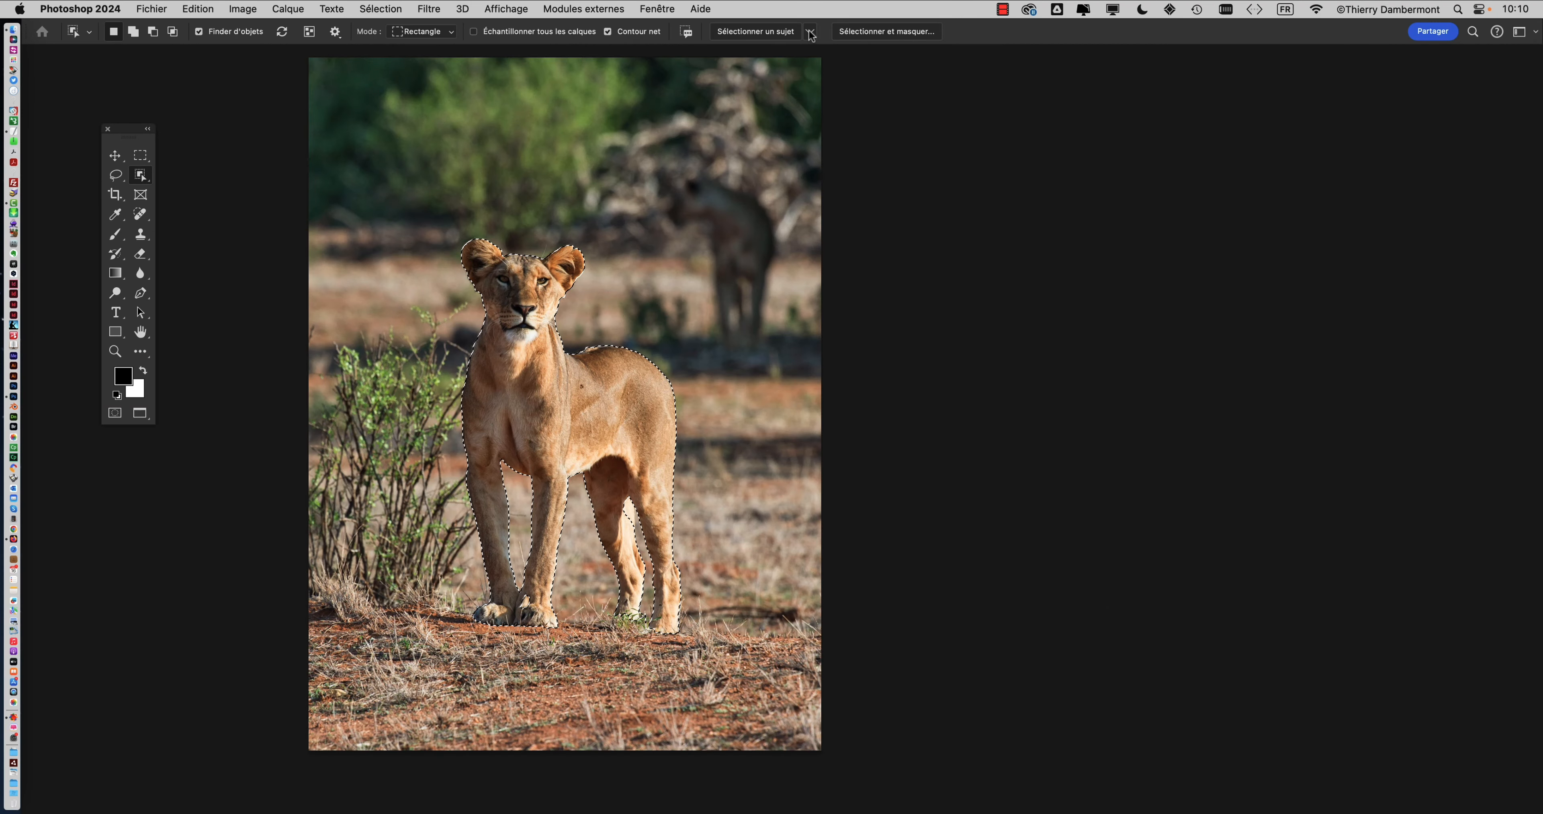
pyautogui.click(810, 33)
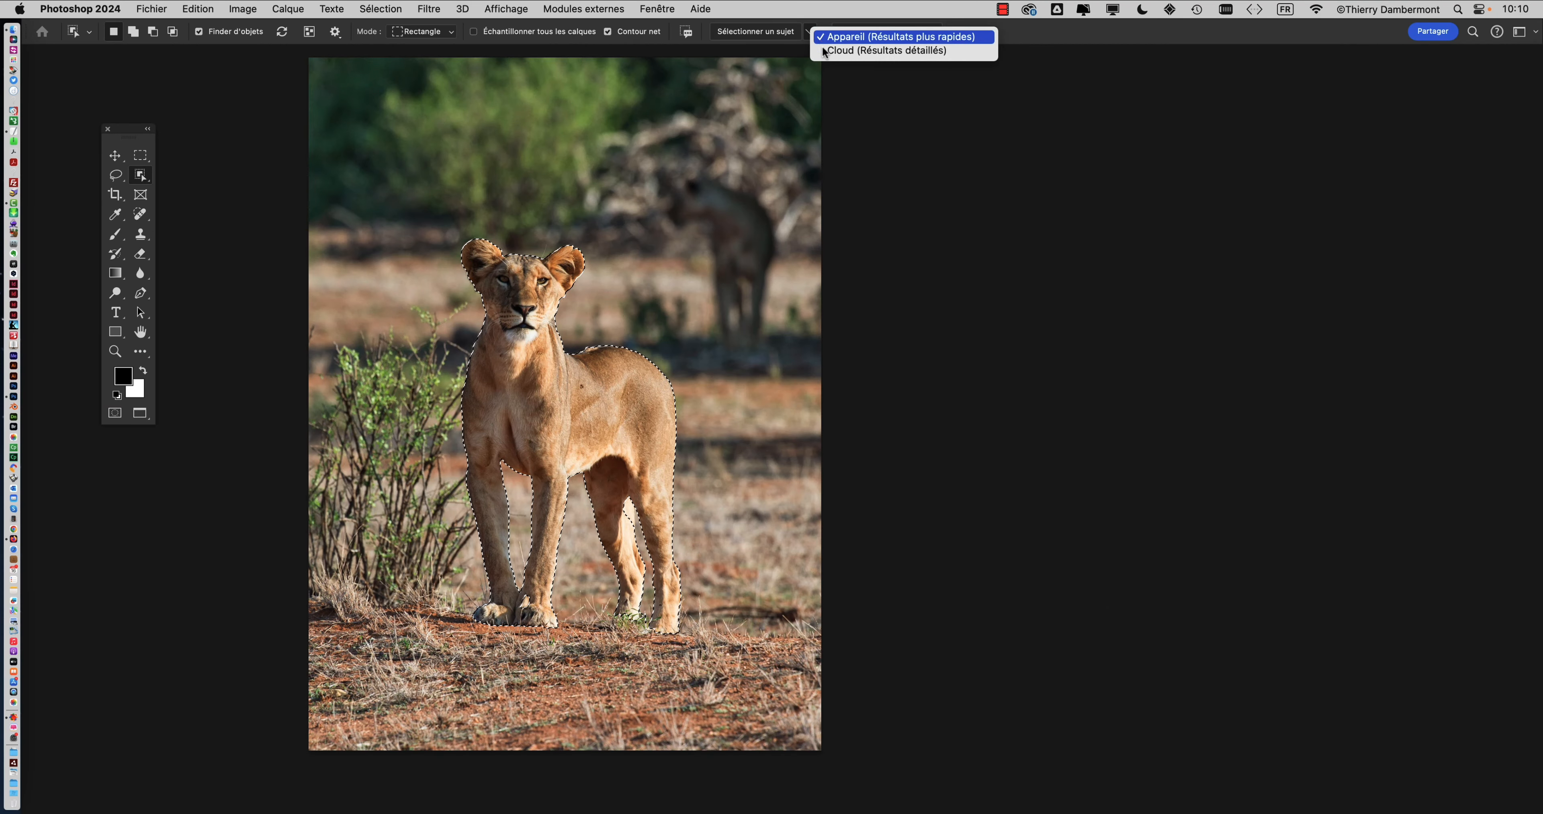
pyautogui.click(925, 455)
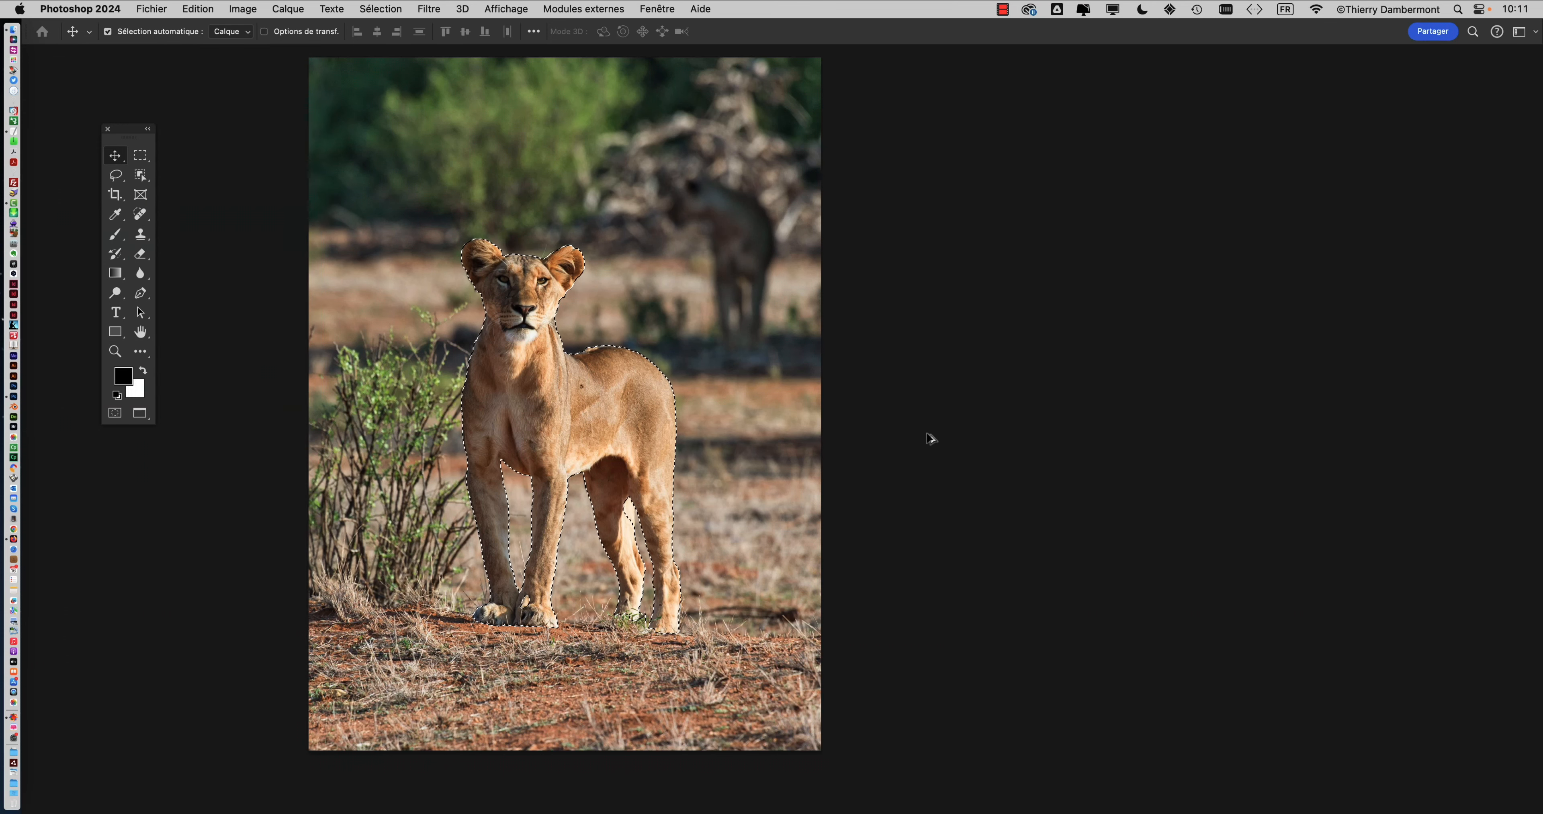
# Display the Couches panel, lengthen it and place it on the empty canvas area beside the photo
pyautogui.scroll(3, 929, 438)
pyautogui.moveTo(745, 451); pyautogui.dragTo(854, 348)
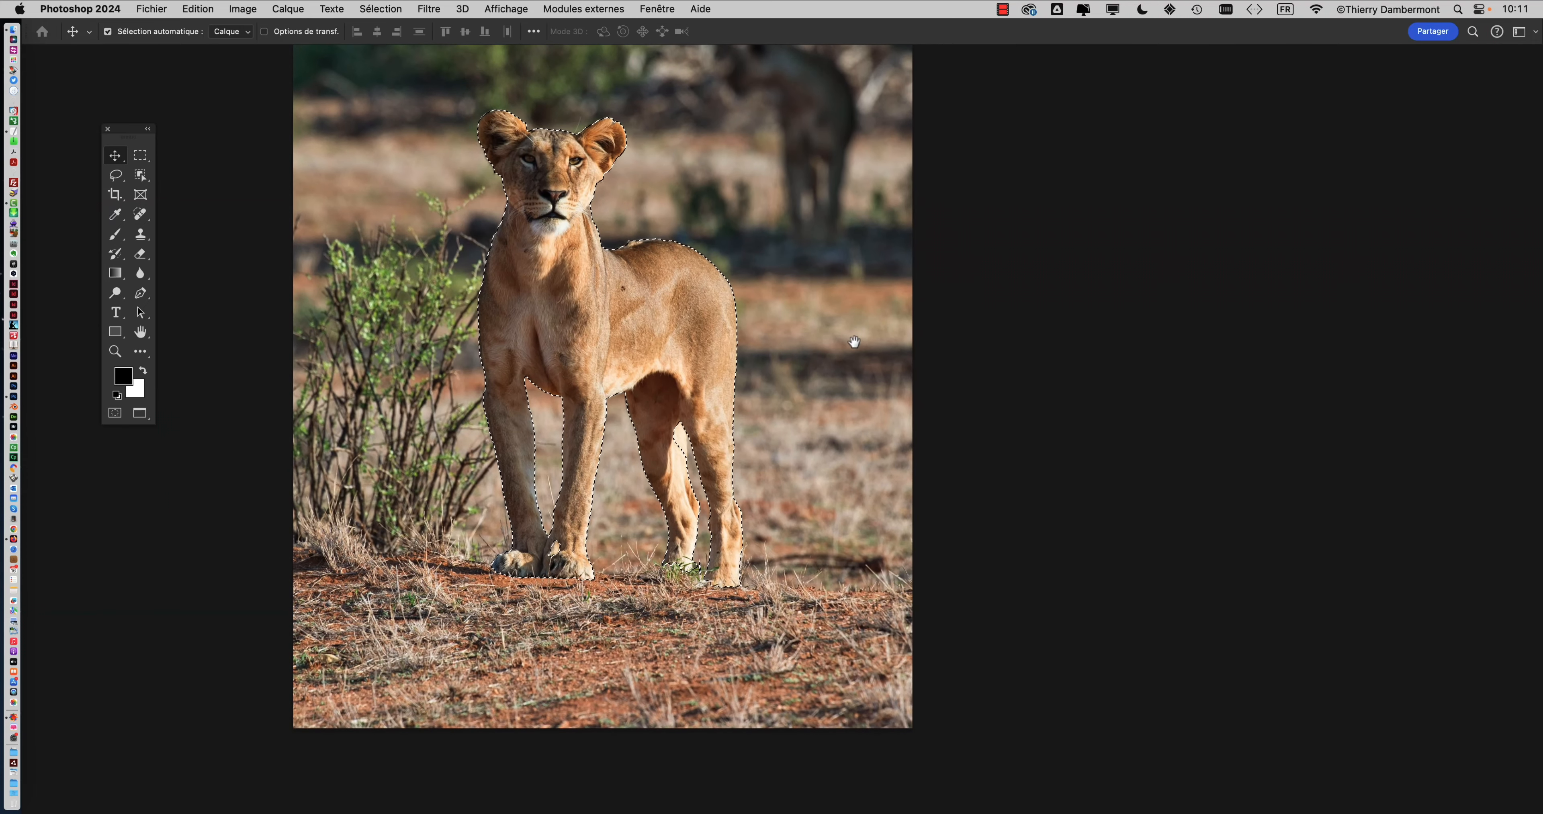
pyautogui.scroll(2, 651, 410)
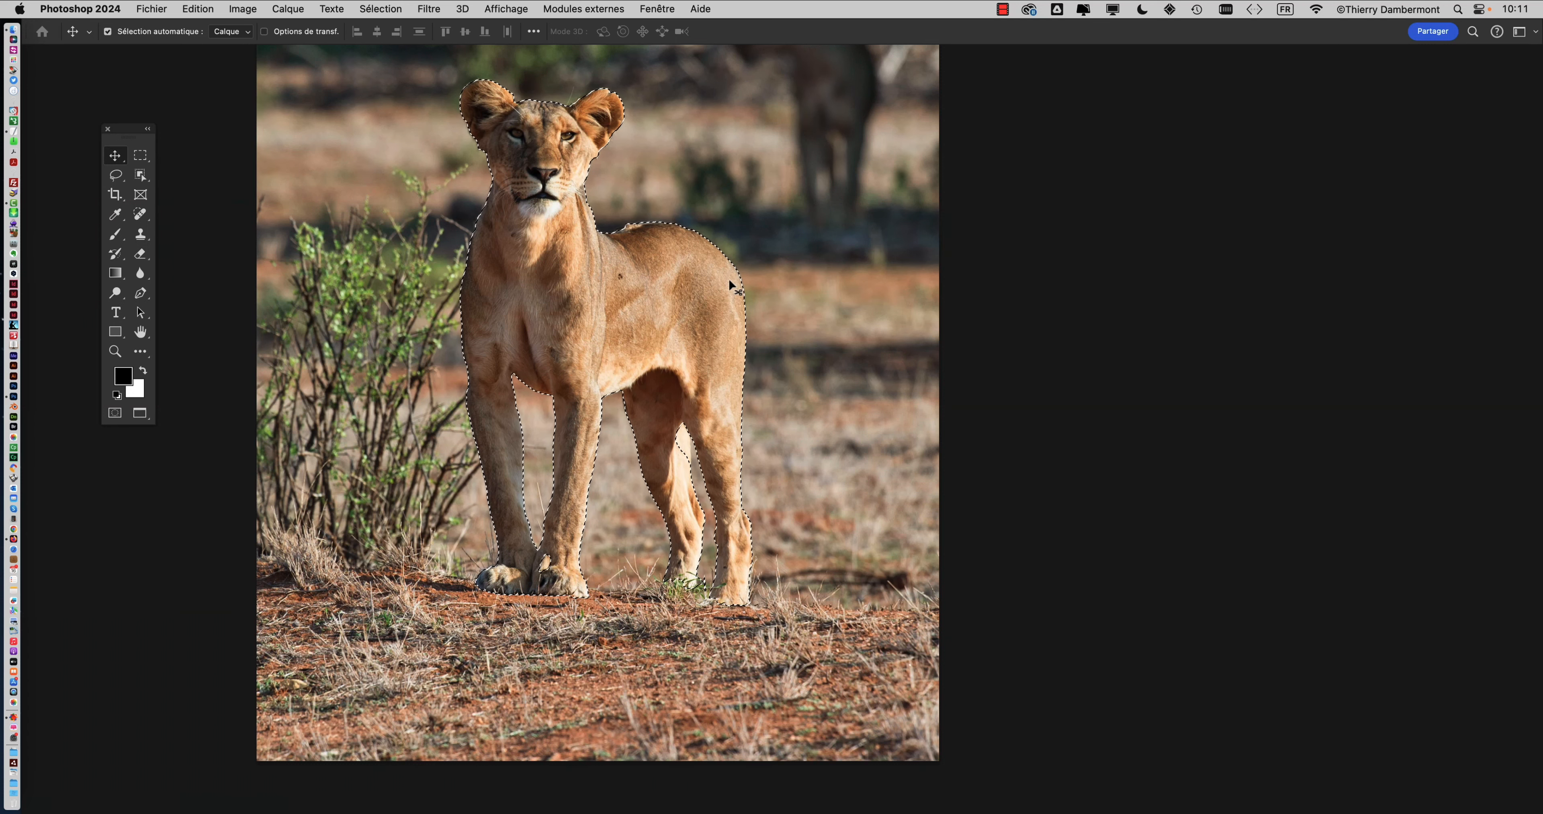
pyautogui.moveTo(624, 286); pyautogui.dragTo(466, 299)
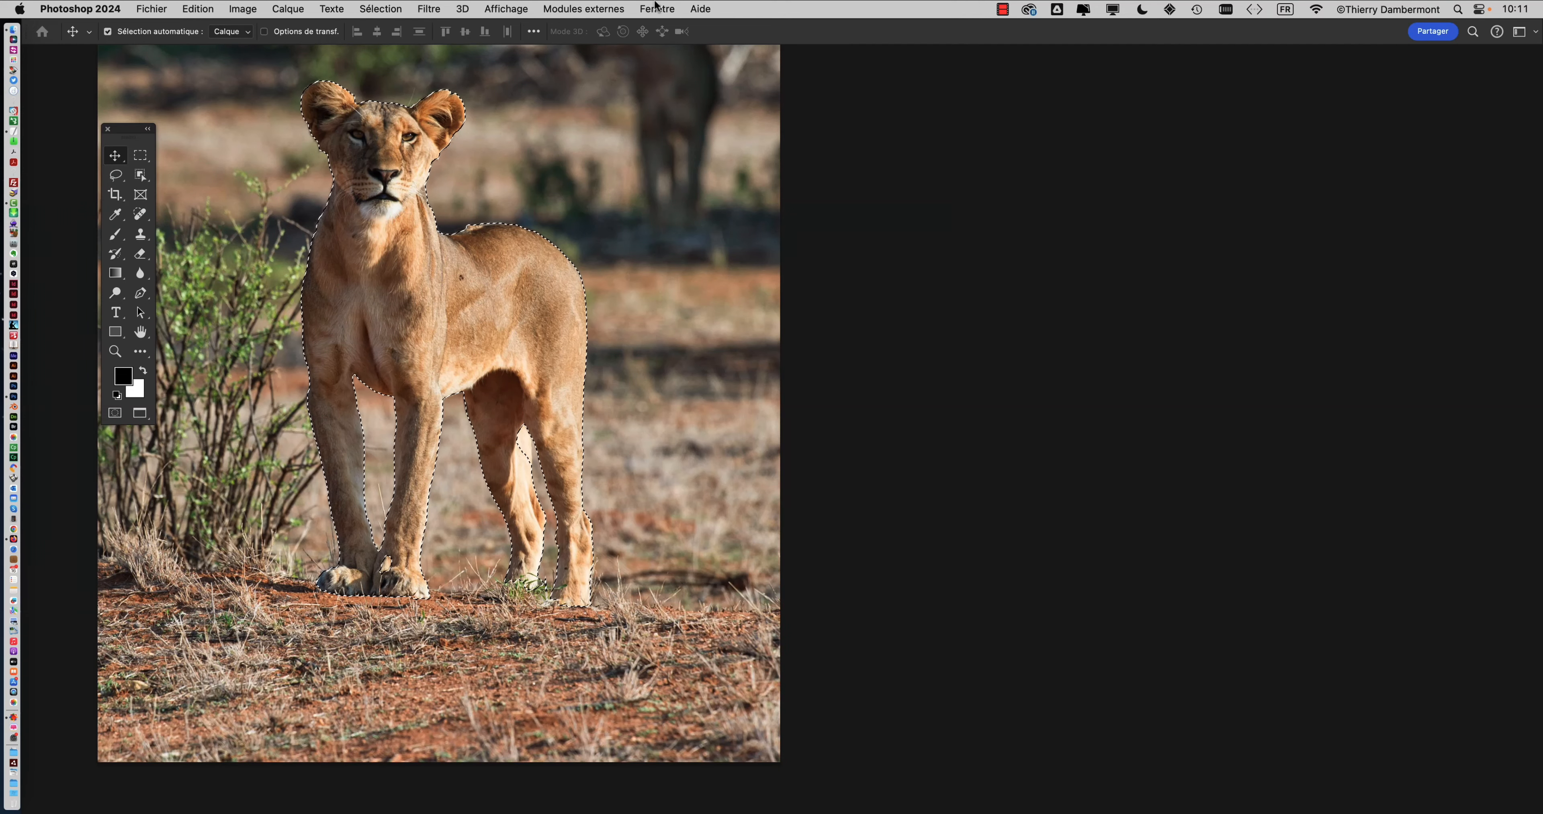
pyautogui.click(656, 7)
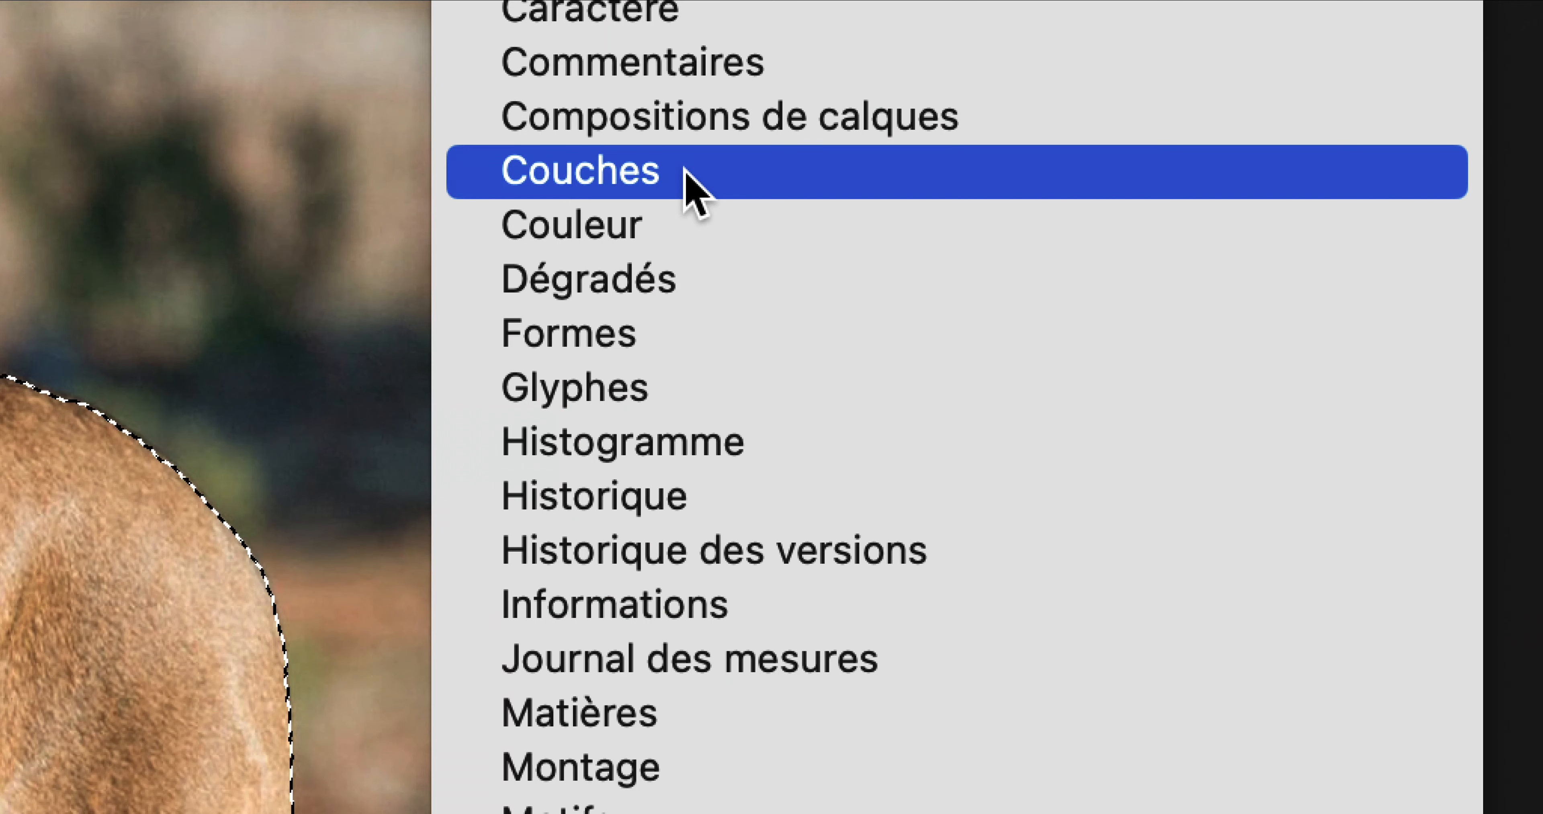
pyautogui.click(689, 182)
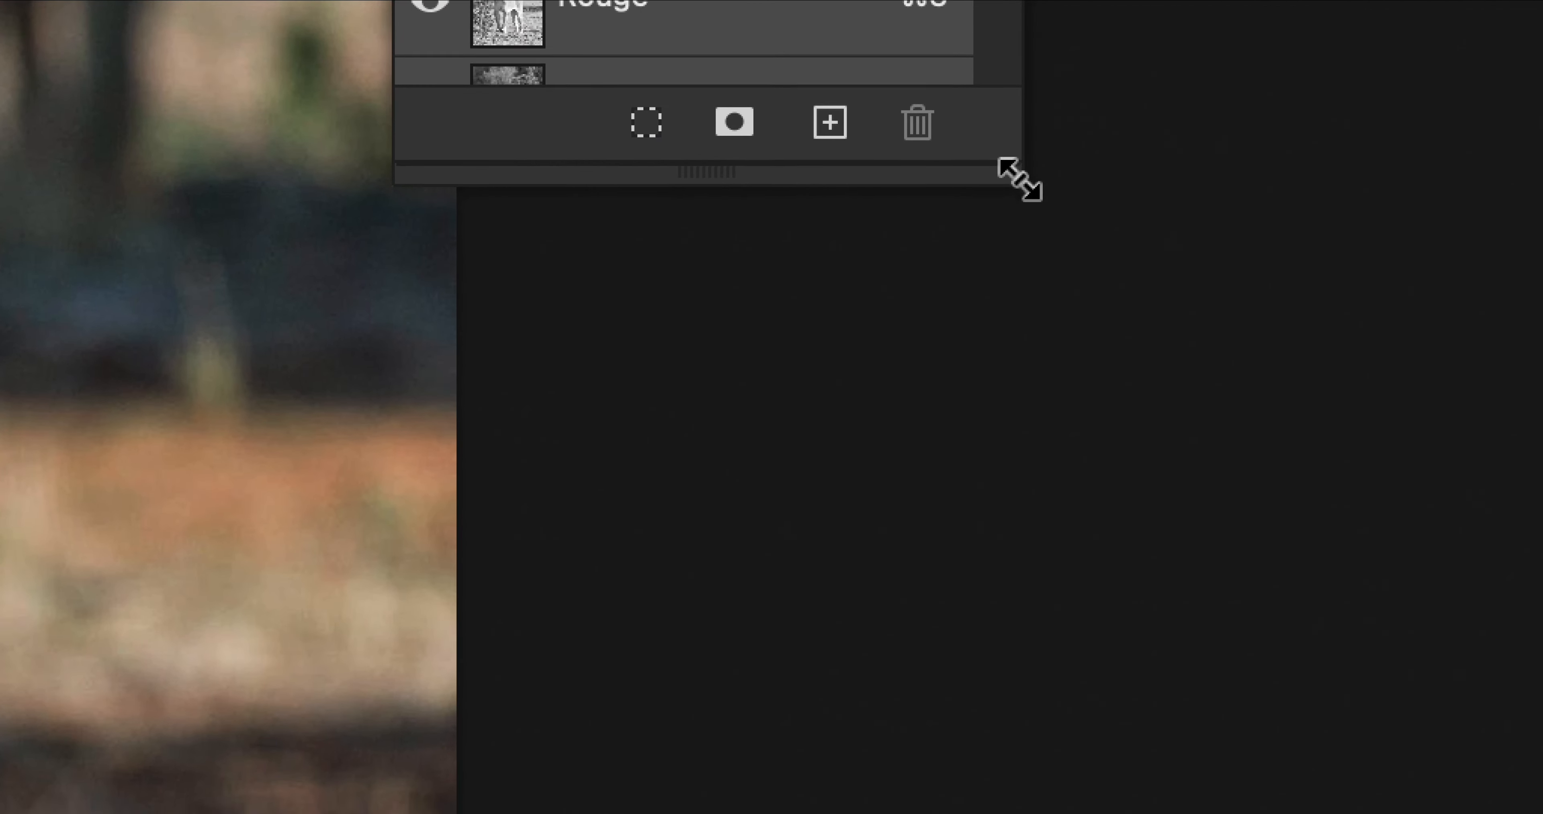
pyautogui.moveTo(1019, 179); pyautogui.dragTo(1028, 275)
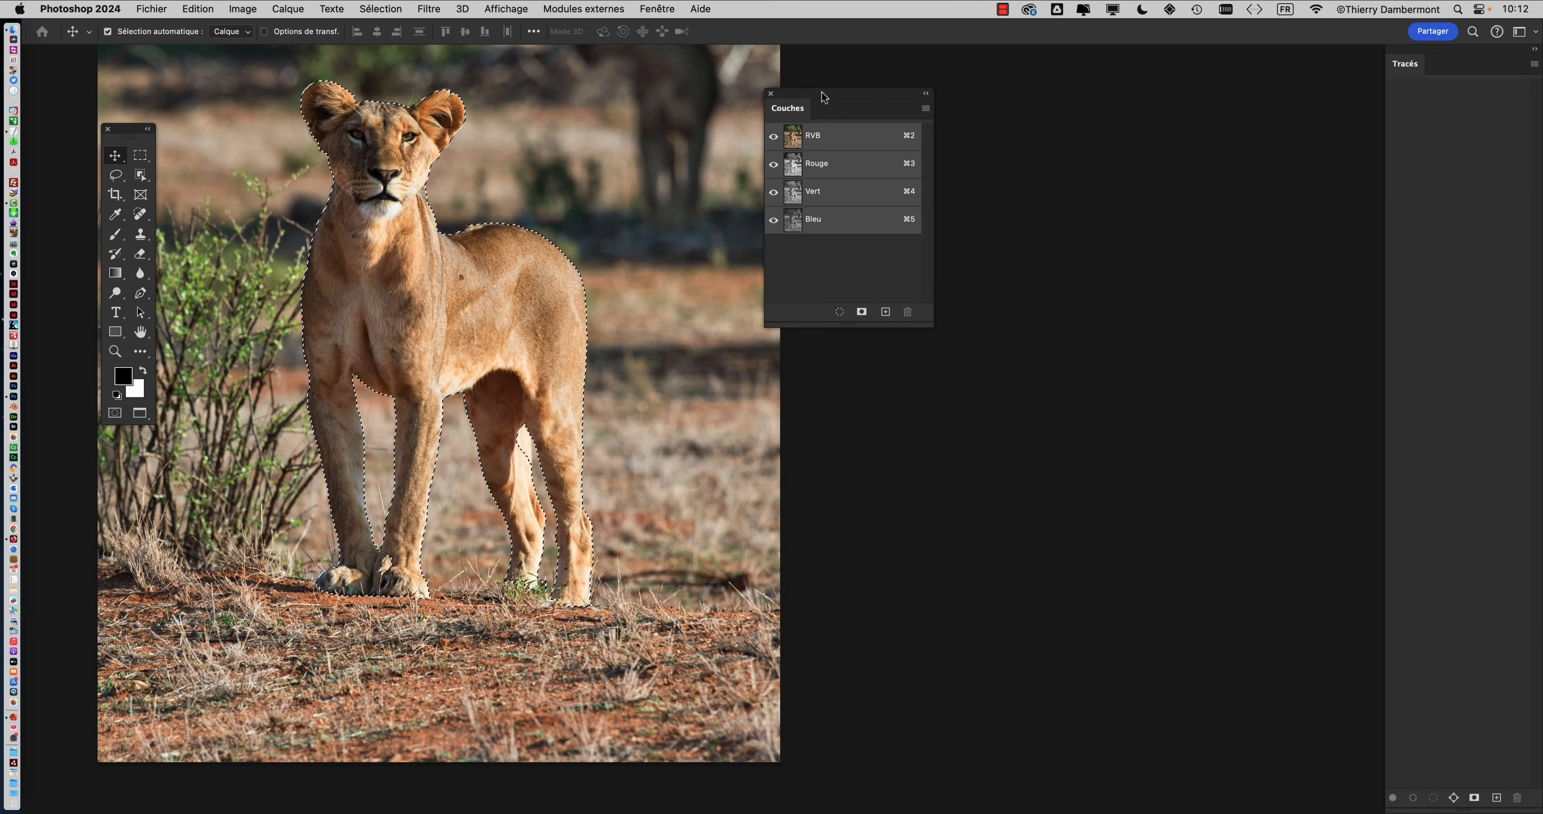
pyautogui.moveTo(822, 95); pyautogui.dragTo(901, 105)
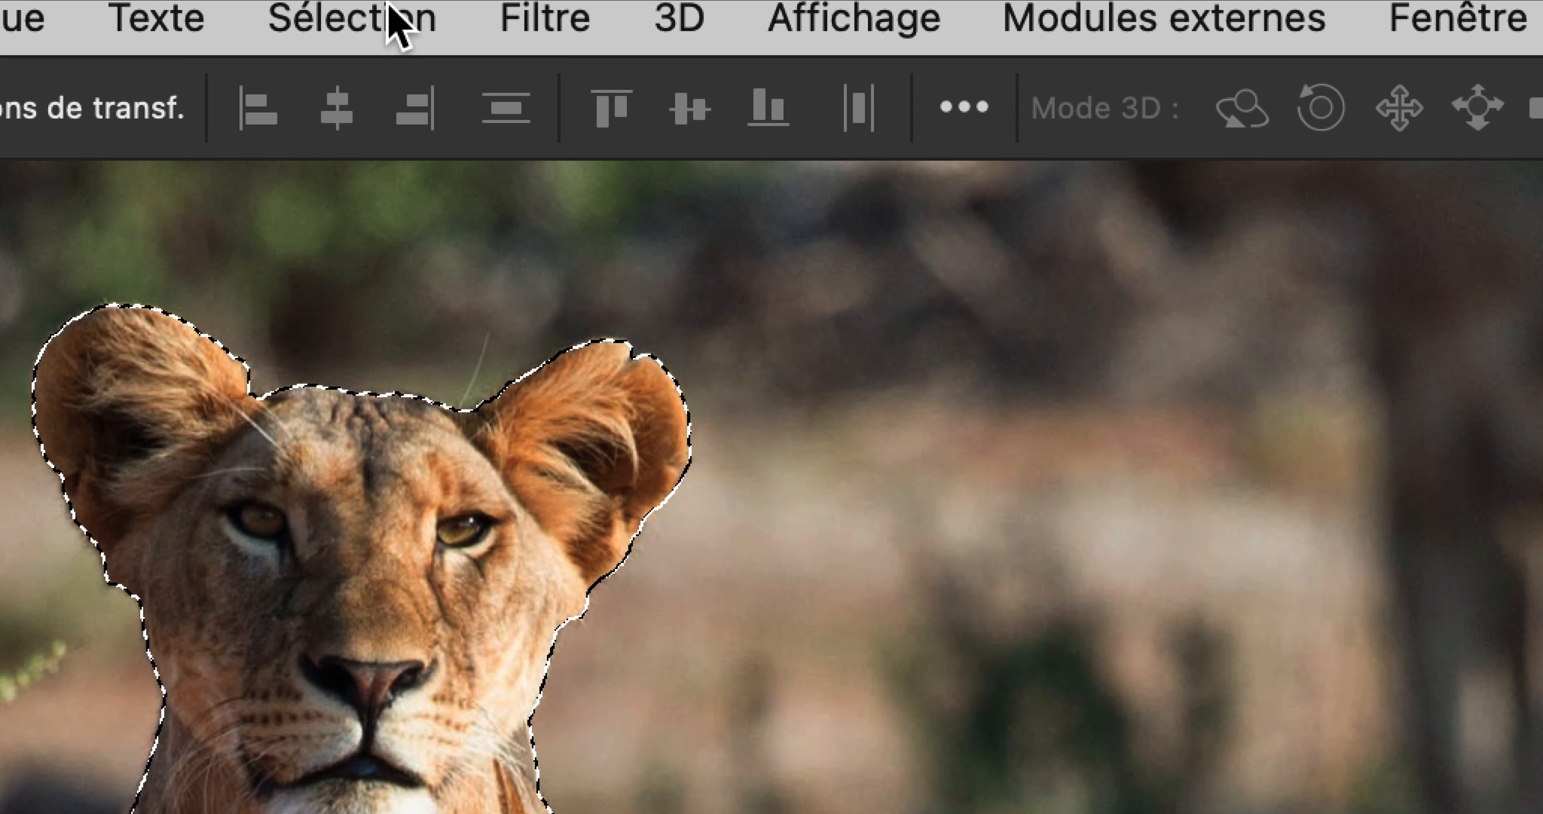
# Store the lioness selection as a new unnamed channel in the current document and close the Couches panel
pyautogui.click(390, 9)
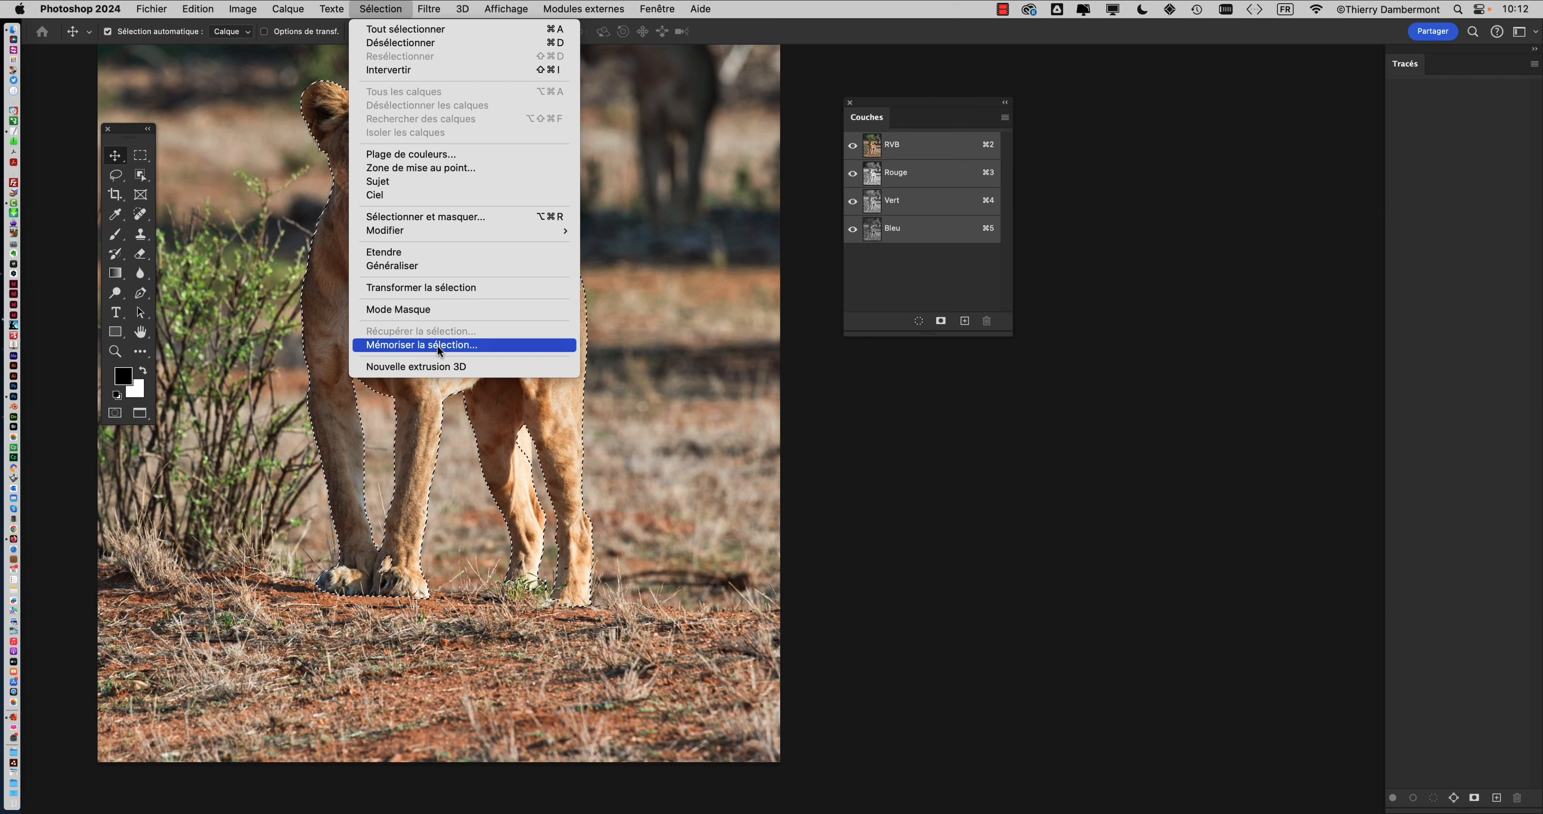
pyautogui.click(437, 345)
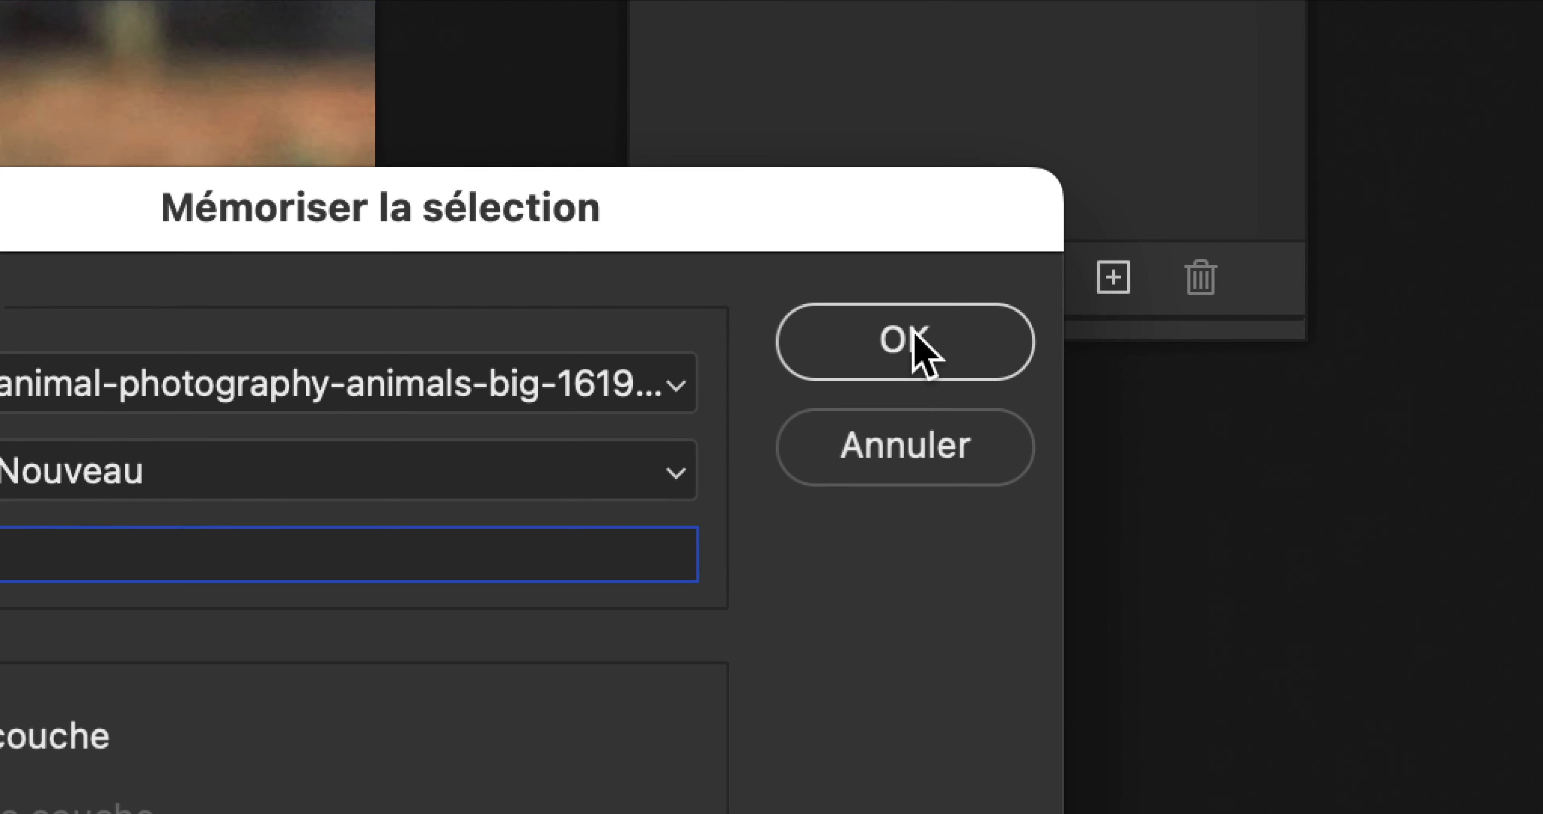
pyautogui.click(915, 340)
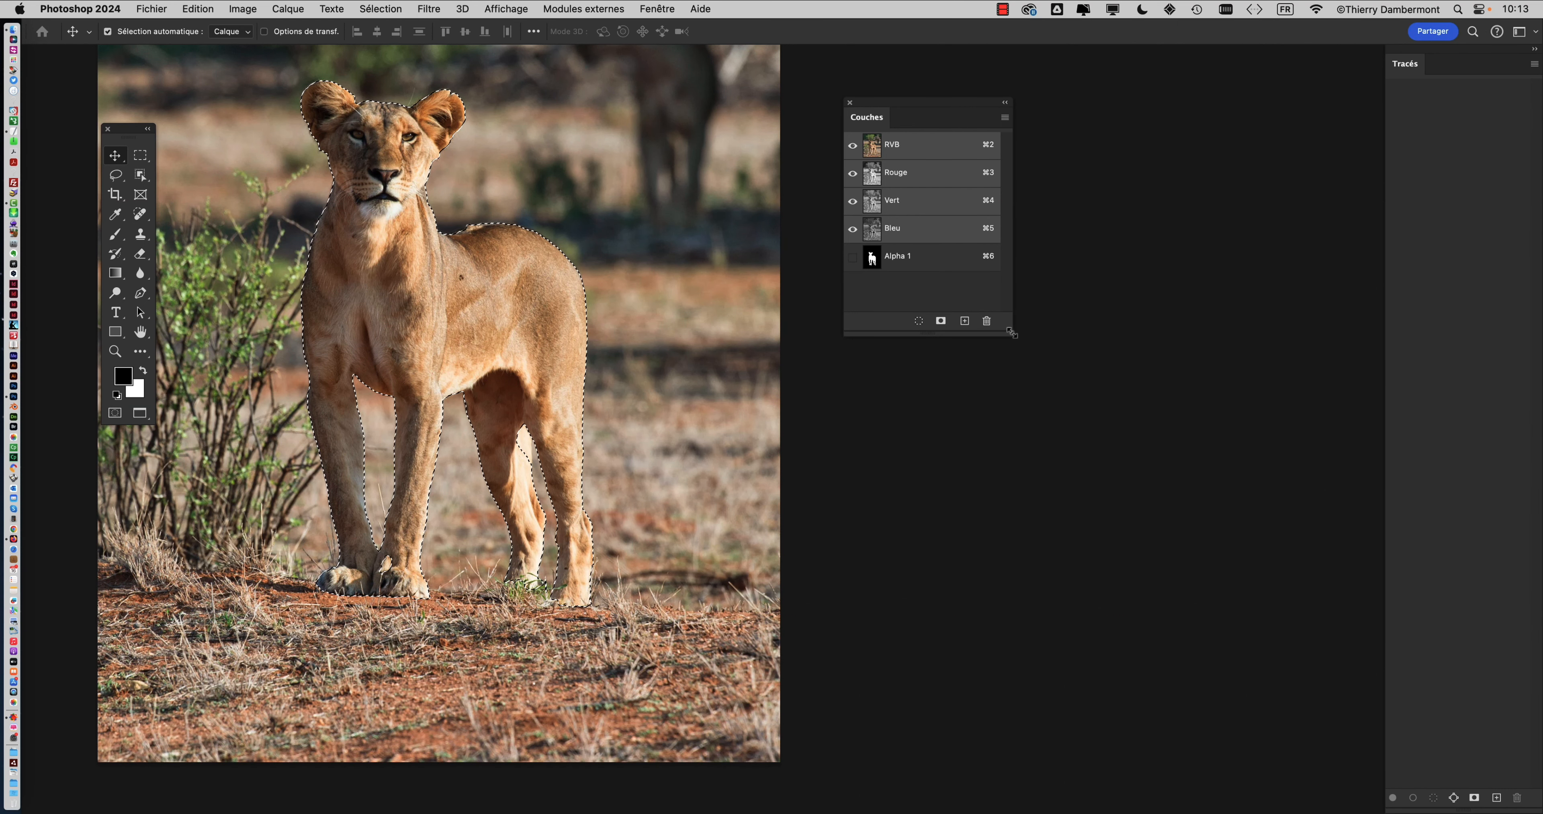
pyautogui.moveTo(1009, 332); pyautogui.dragTo(996, 406)
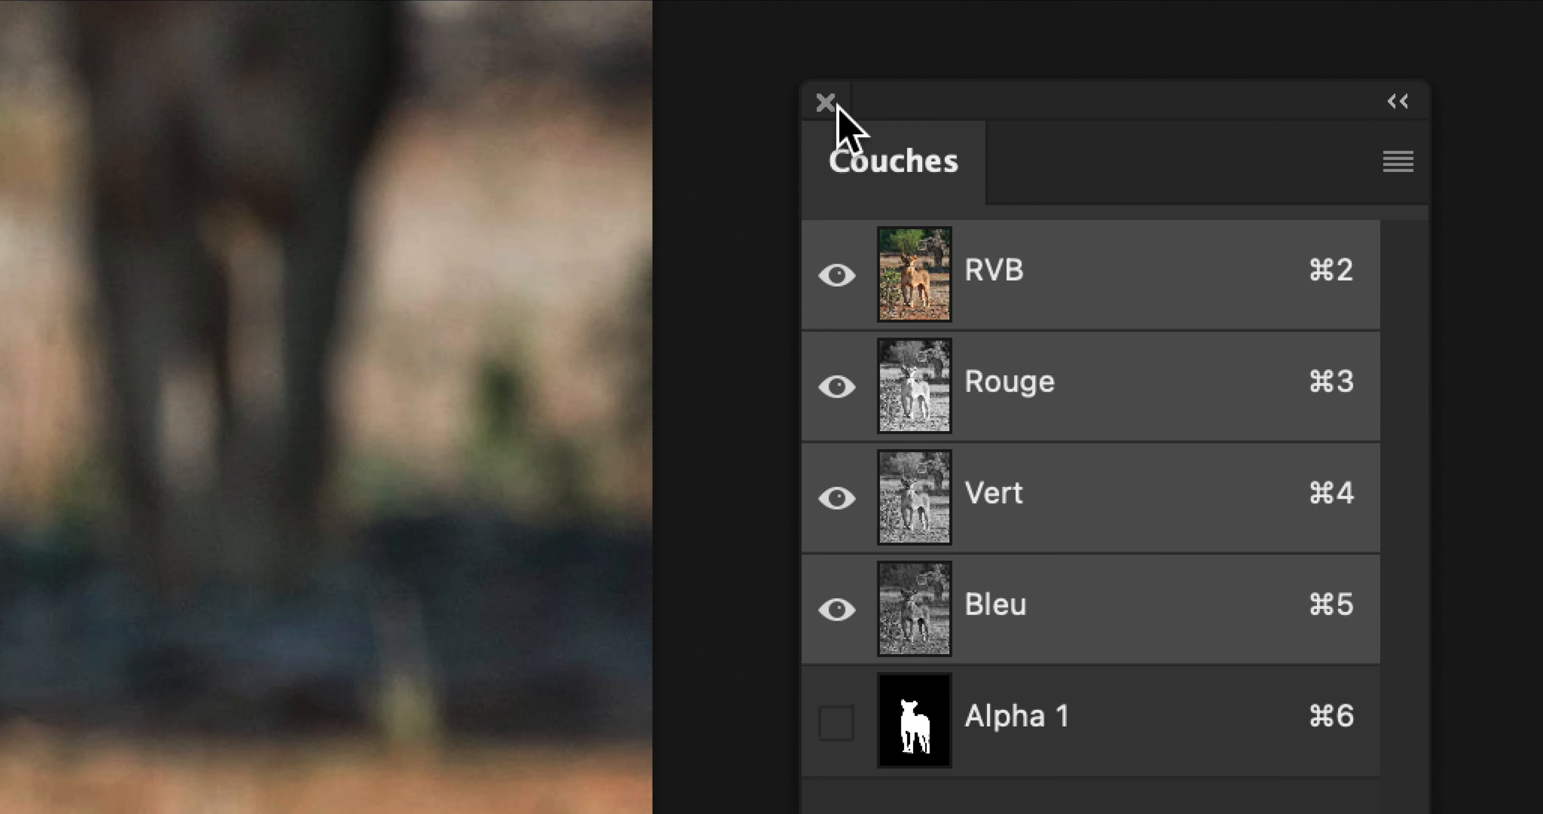
pyautogui.click(834, 105)
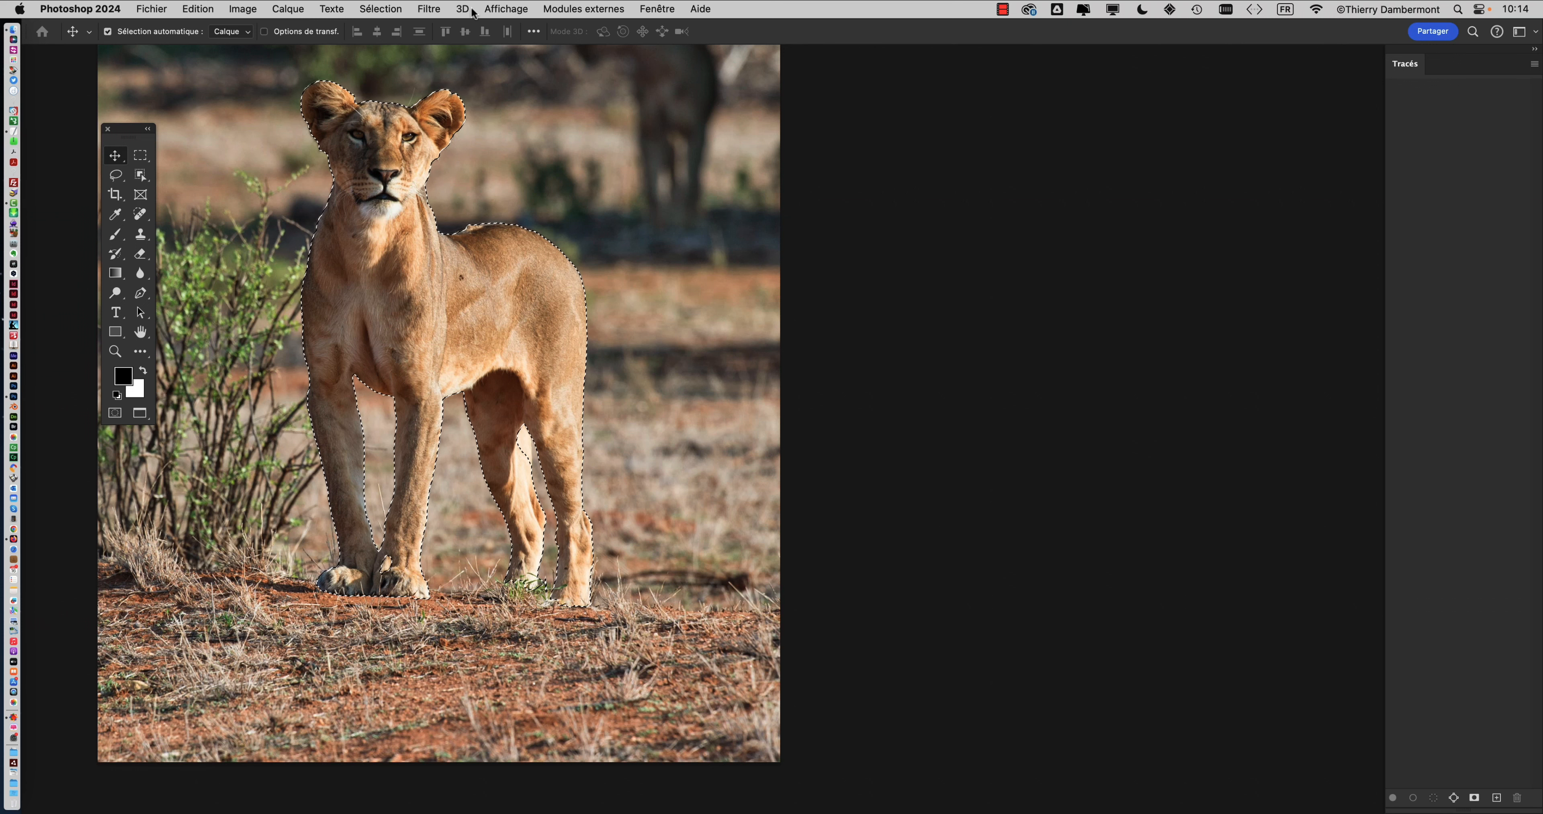
# Save the document in Photoshop format in the PHOTOSHOP folder, keeping the proposed file name and the sRGB ICC profile
pyautogui.click(147, 8)
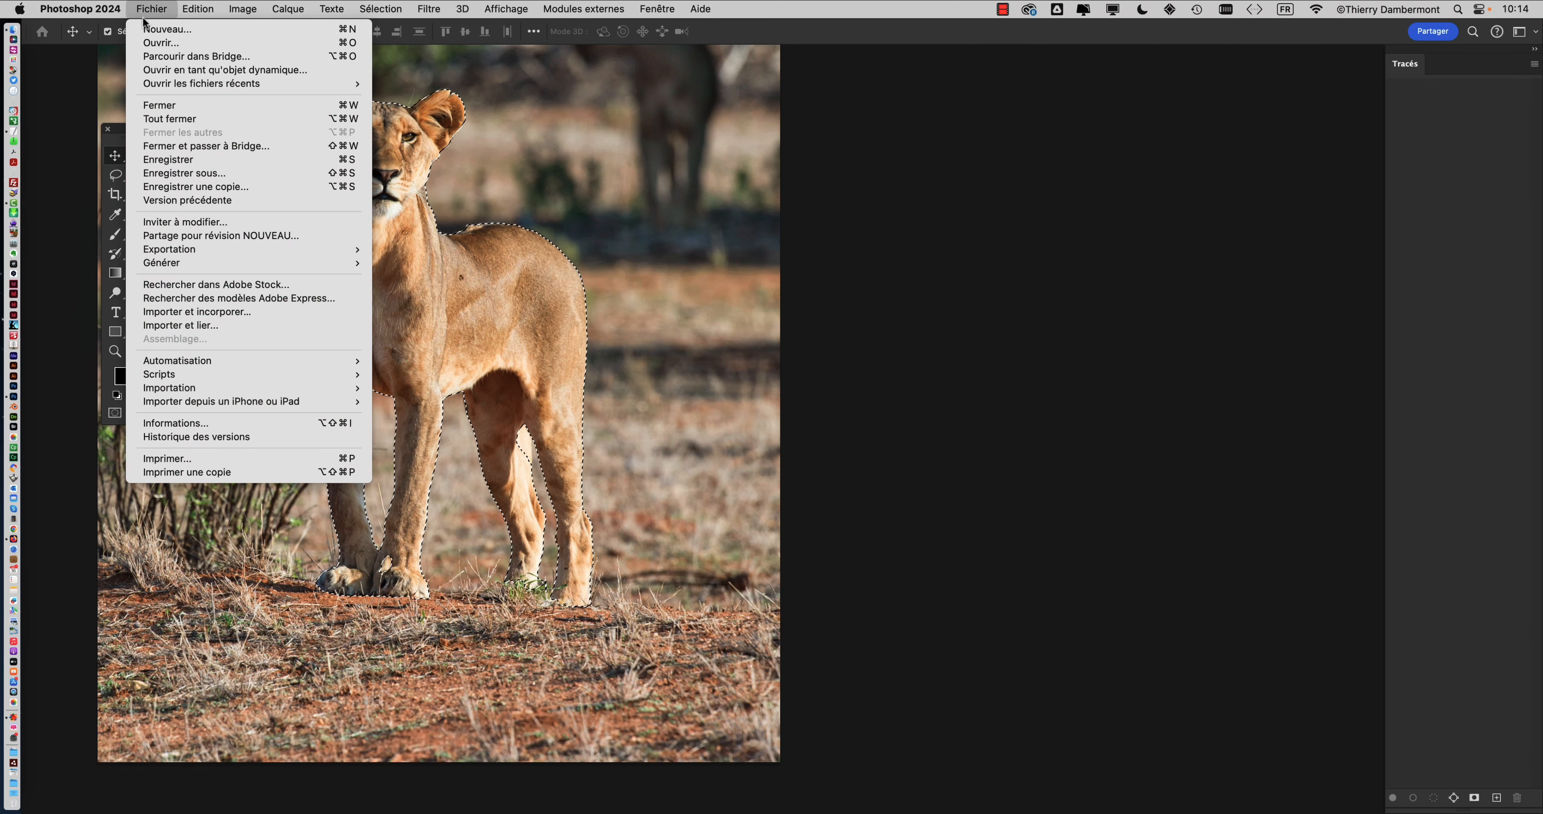
pyautogui.click(186, 166)
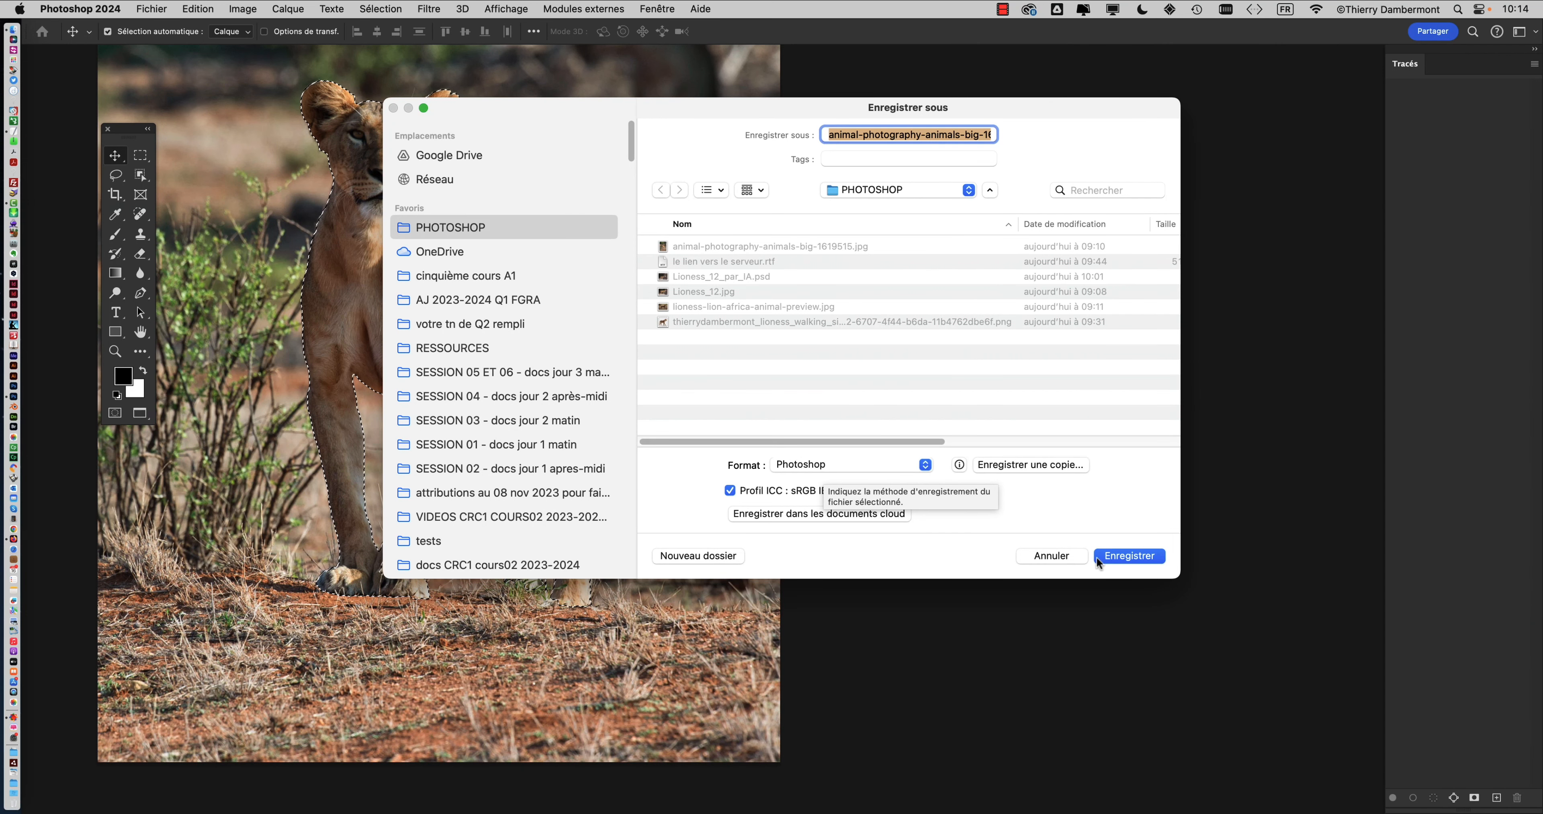
pyautogui.click(1150, 554)
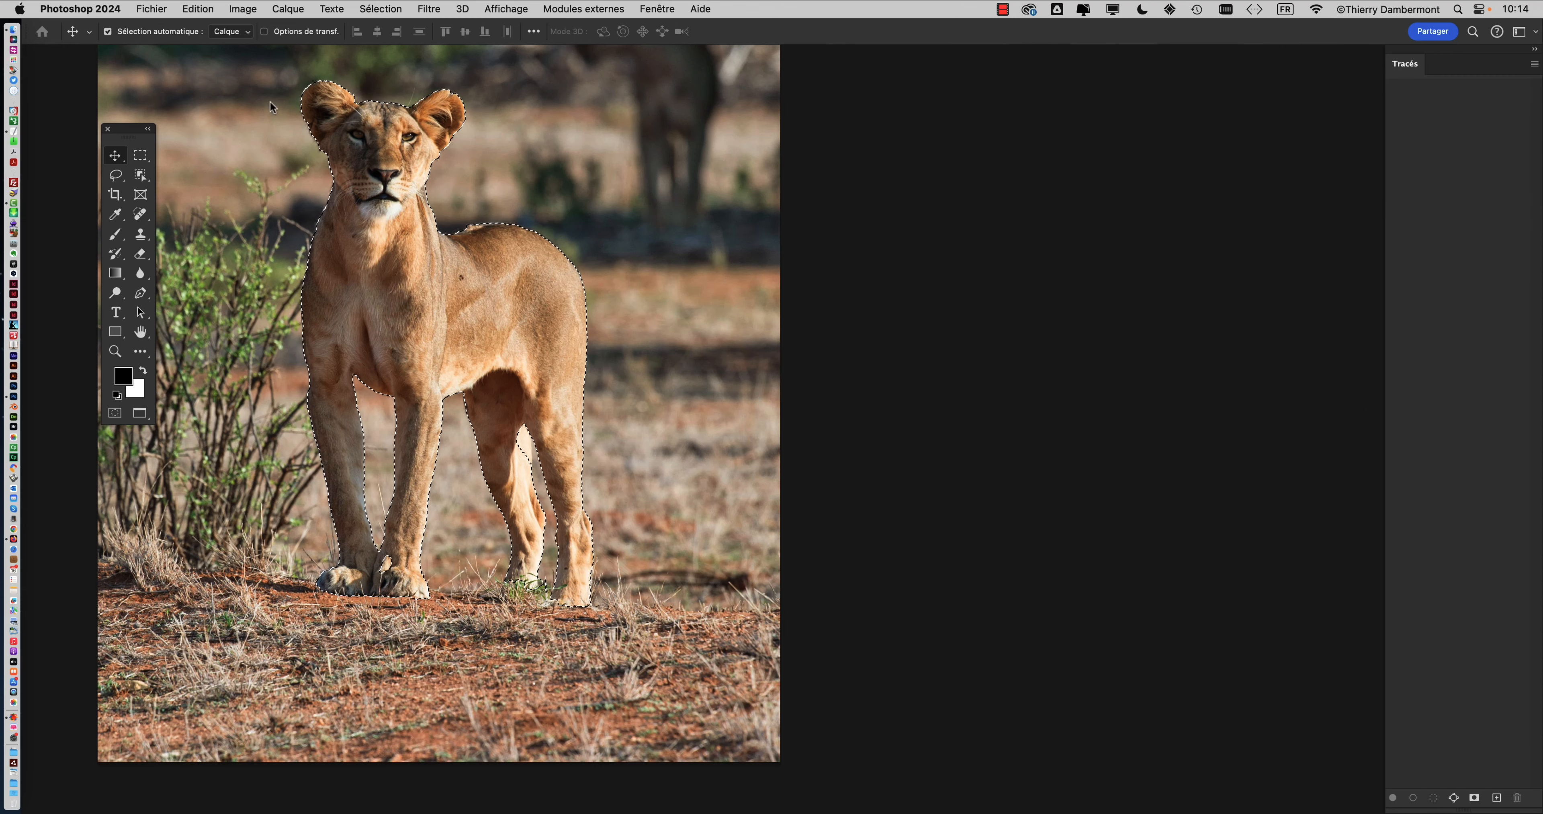
pyautogui.click(141, 7)
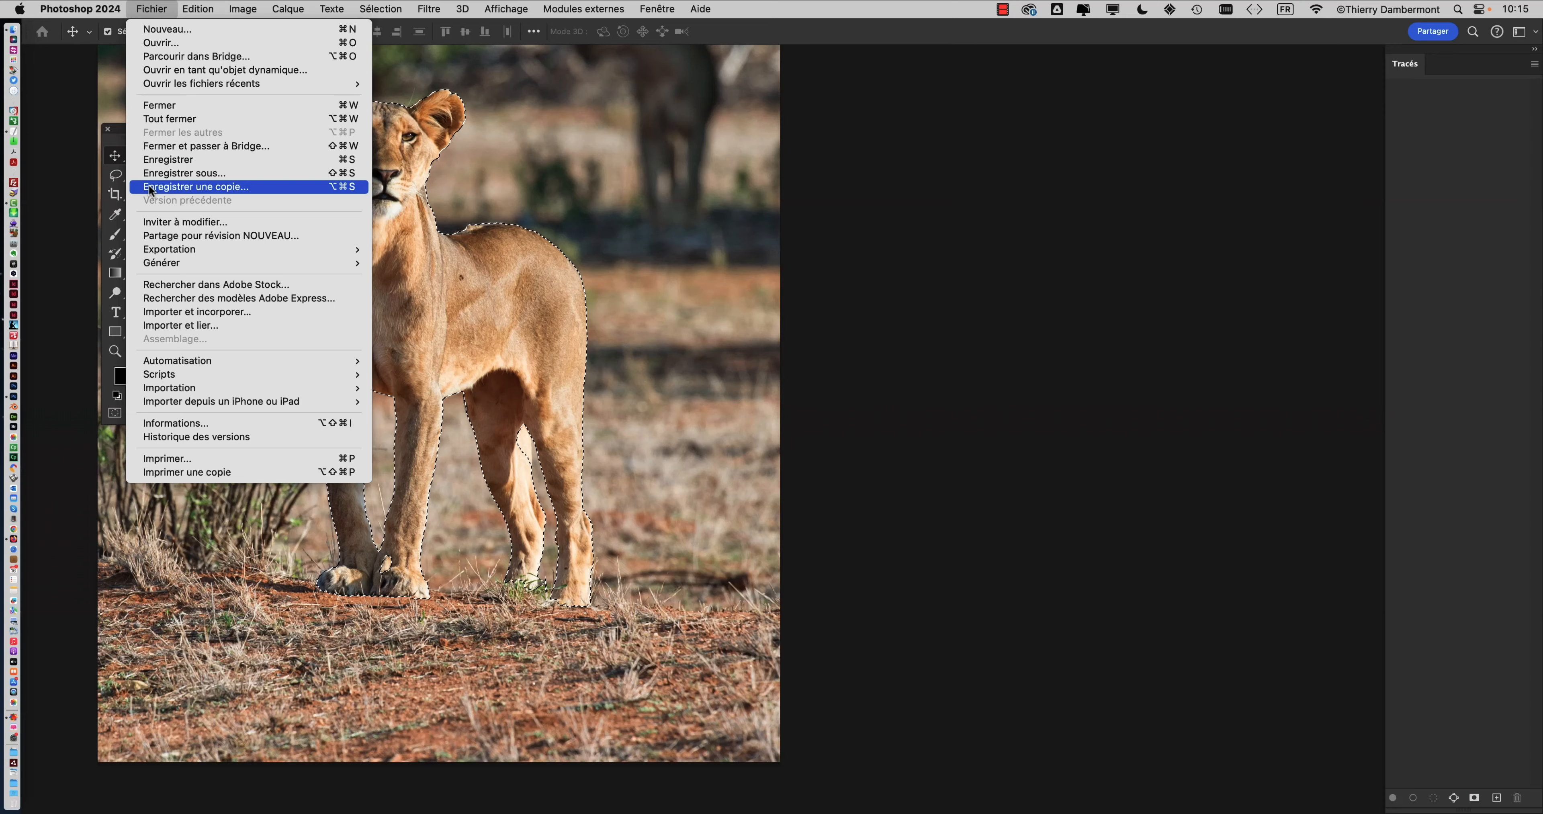
pyautogui.click(829, 197)
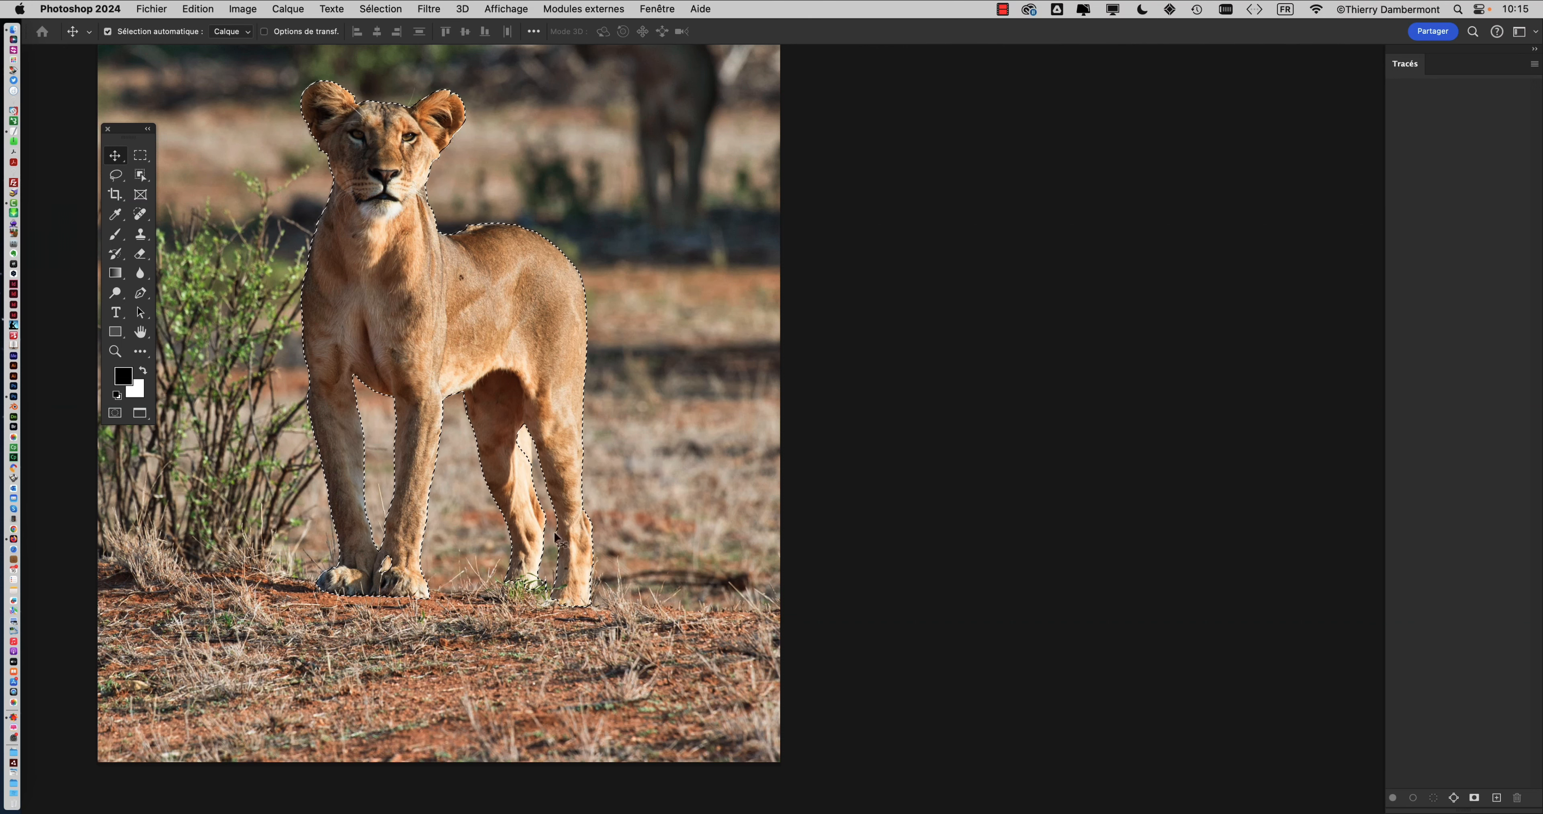
# Examine the selection outline up close around the lioness's front paws and between her hind legs, moving the floating toolbox off the far paw's edge
pyautogui.scroll(3, 368, 576)
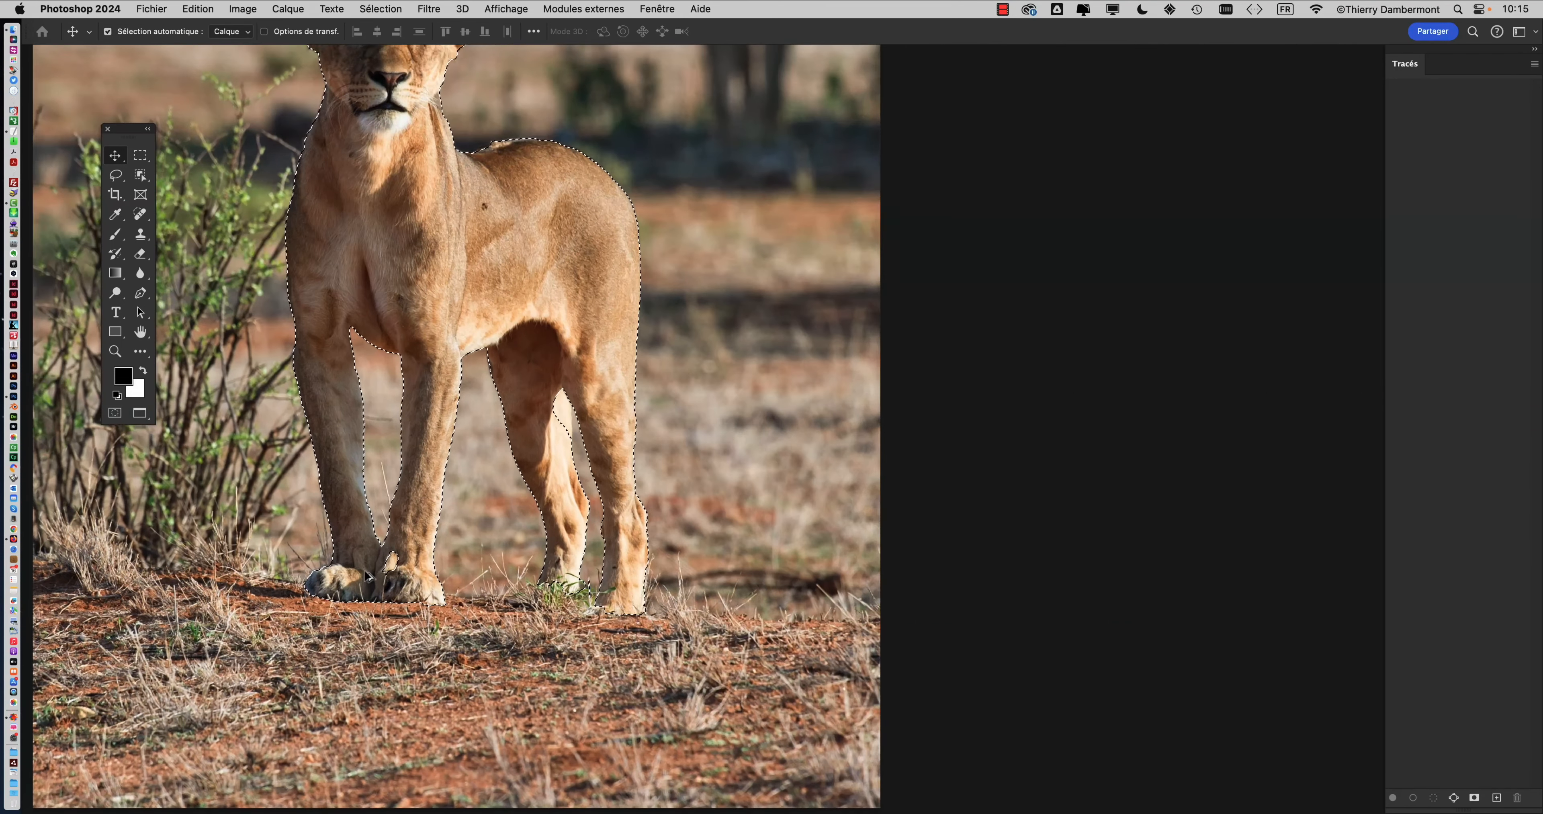
pyautogui.scroll(5, 367, 576)
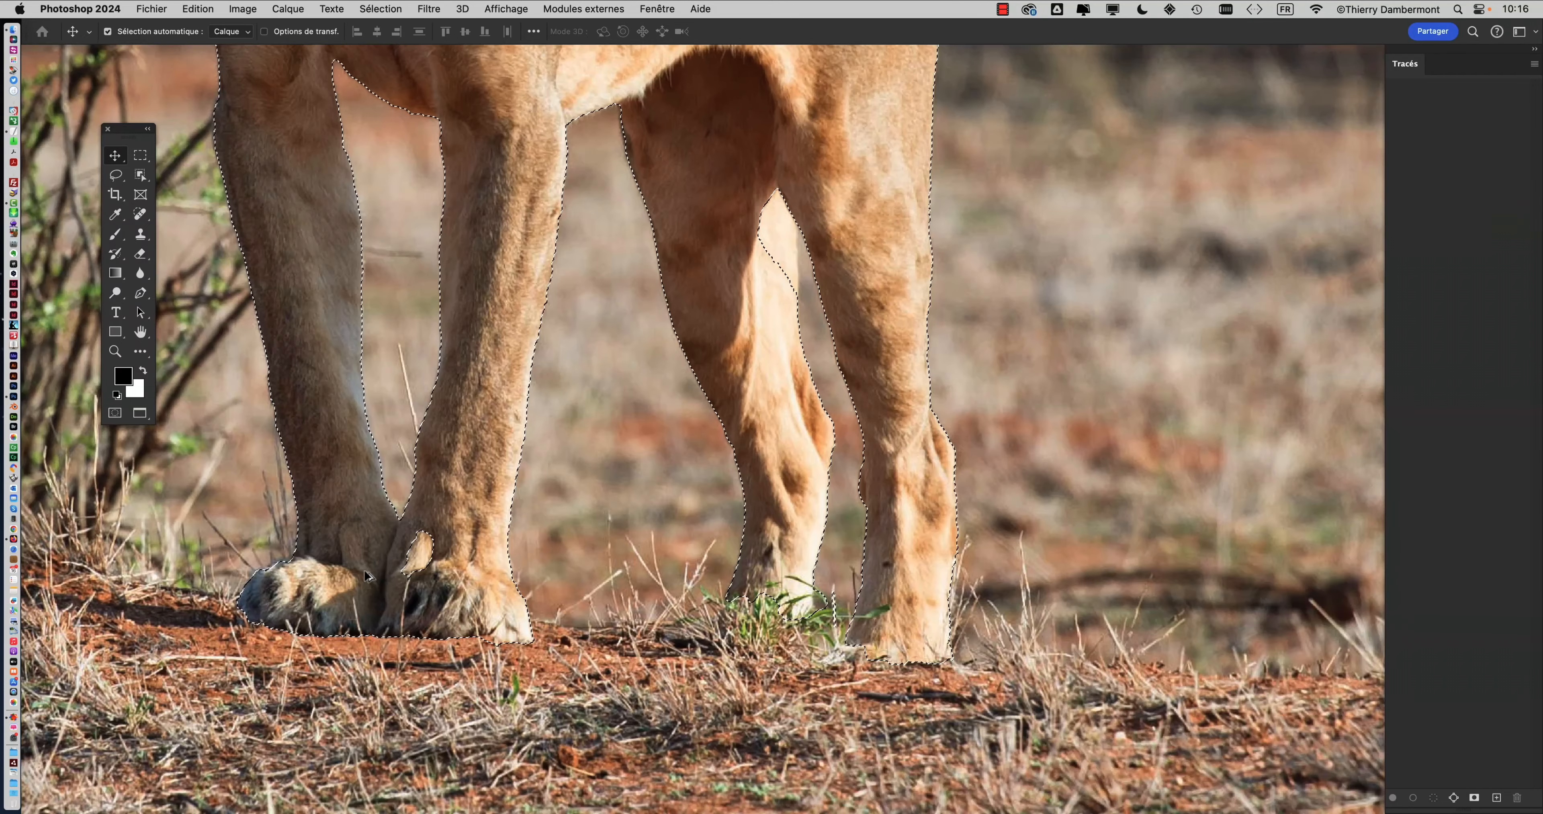
pyautogui.scroll(4, 368, 574)
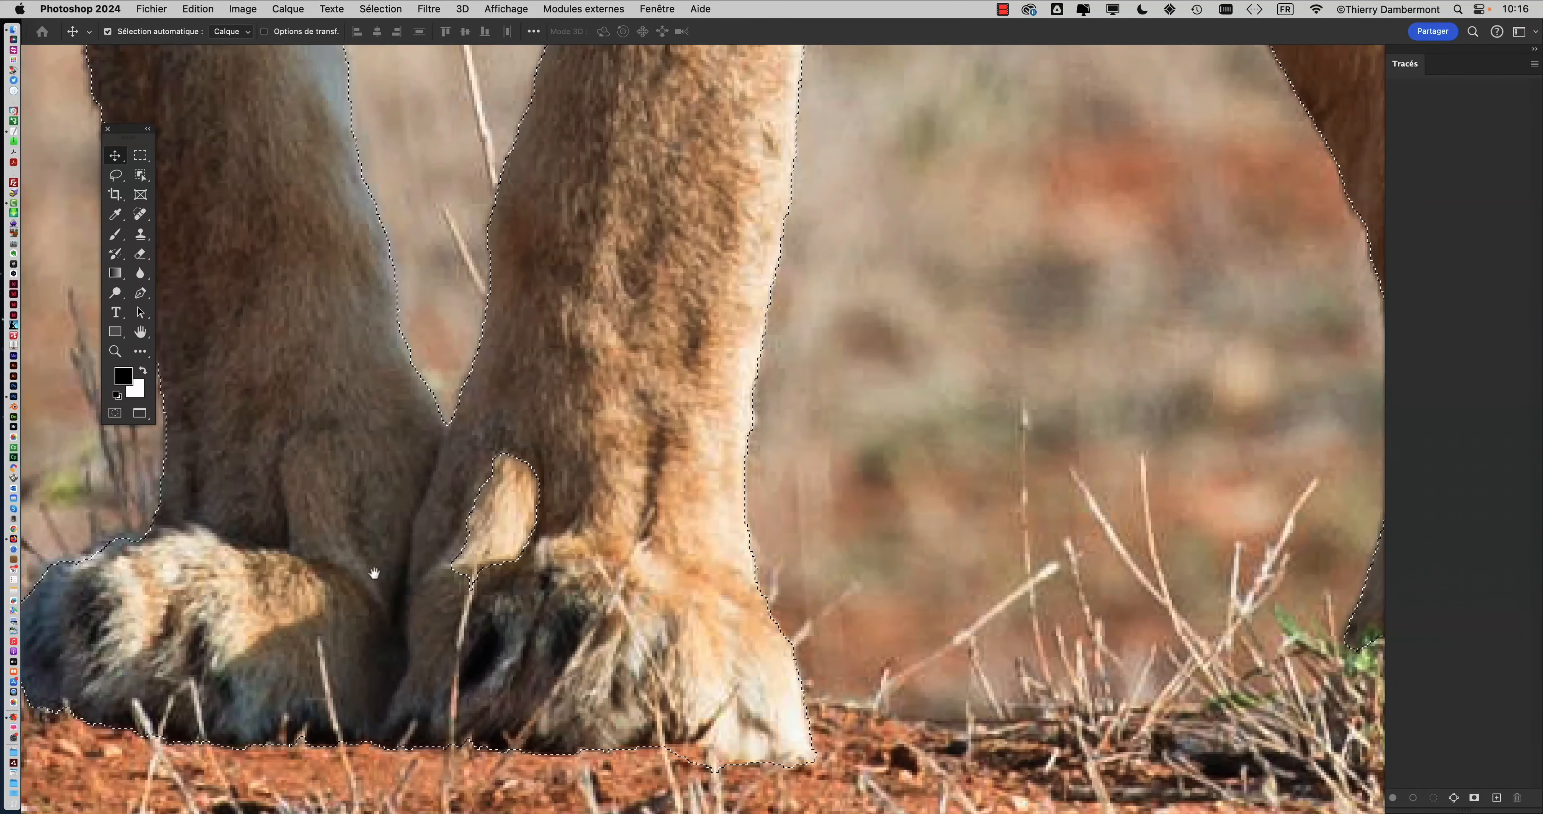
pyautogui.moveTo(372, 572); pyautogui.dragTo(445, 230)
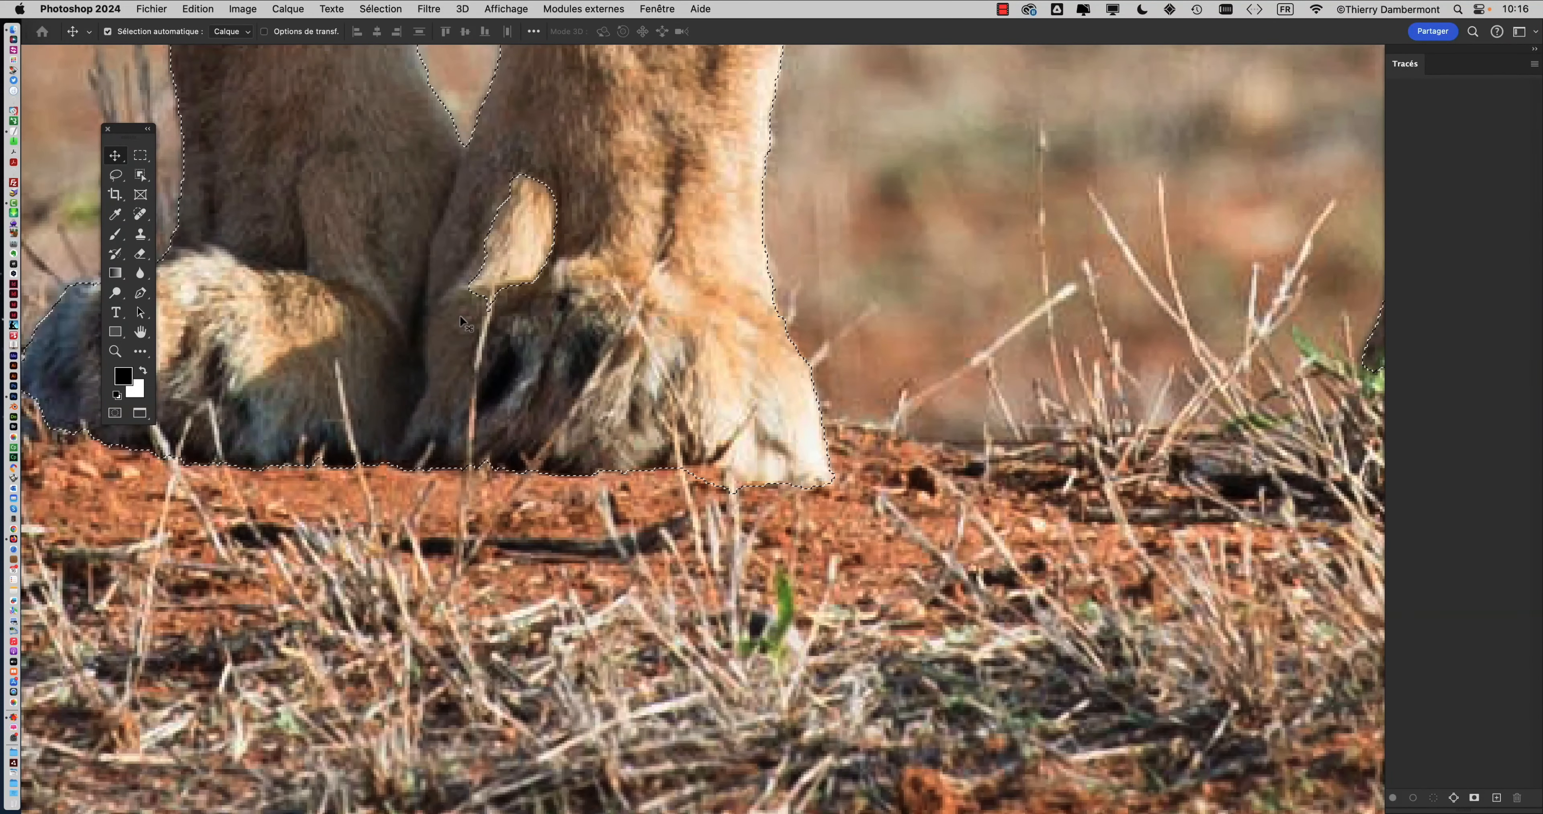
pyautogui.moveTo(128, 129); pyautogui.dragTo(325, 120)
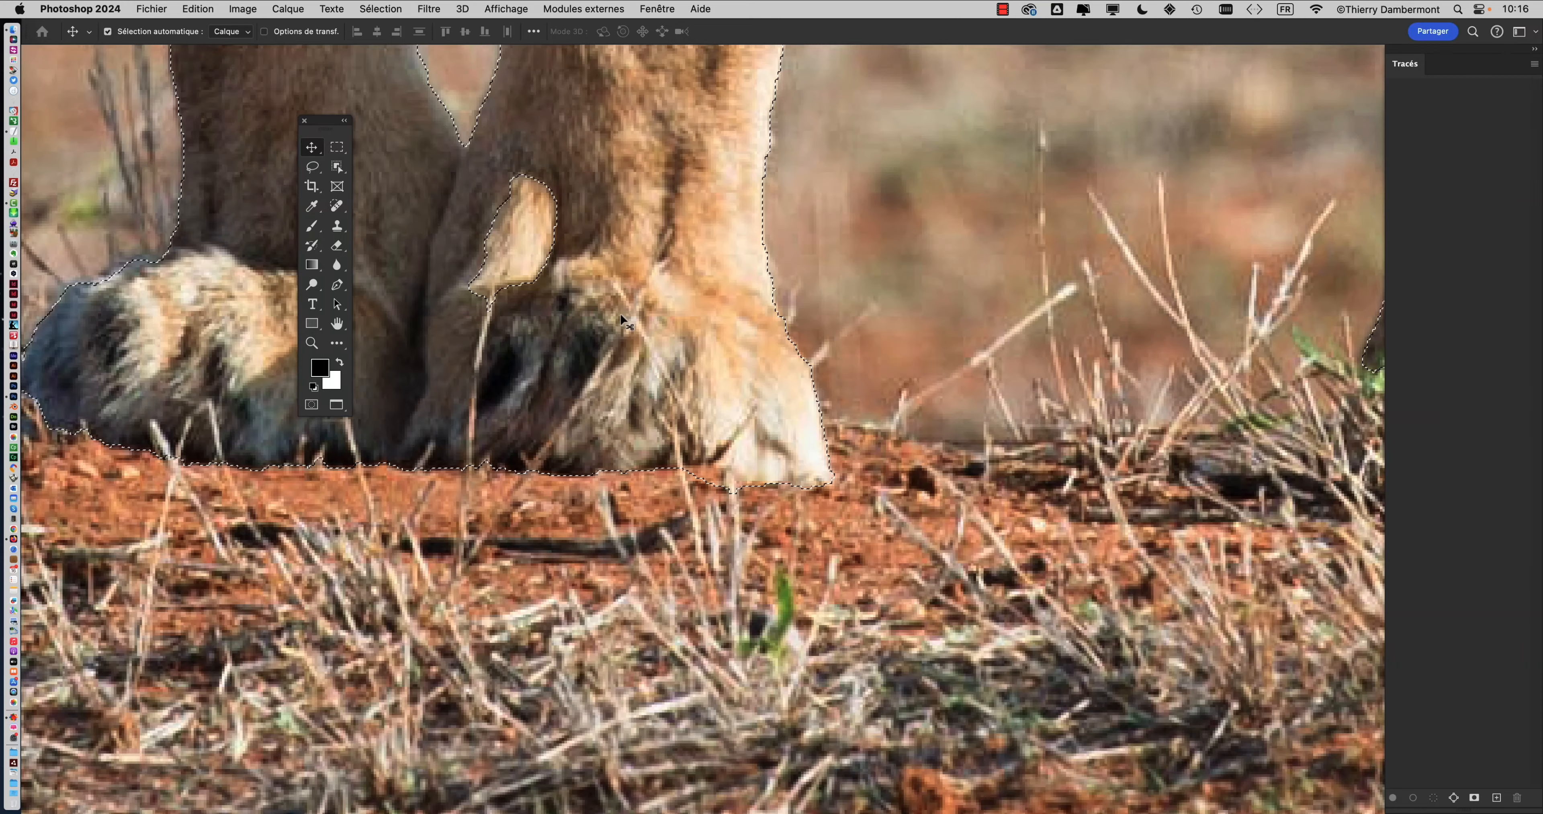
pyautogui.scroll(-5, 622, 319)
pyautogui.scroll(3, 773, 311)
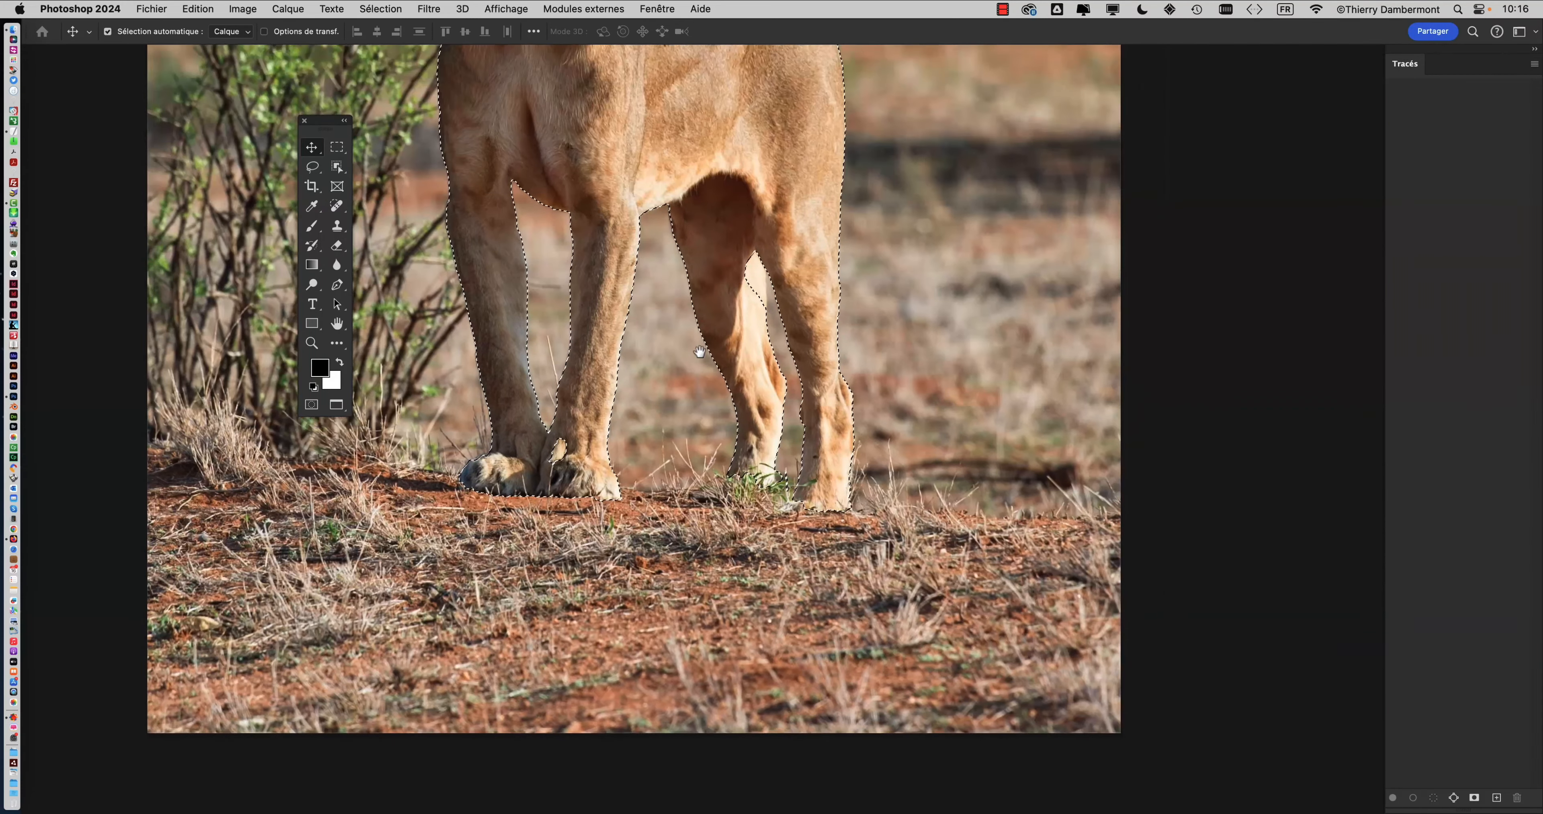
pyautogui.scroll(3, 764, 276)
pyautogui.scroll(4, 762, 272)
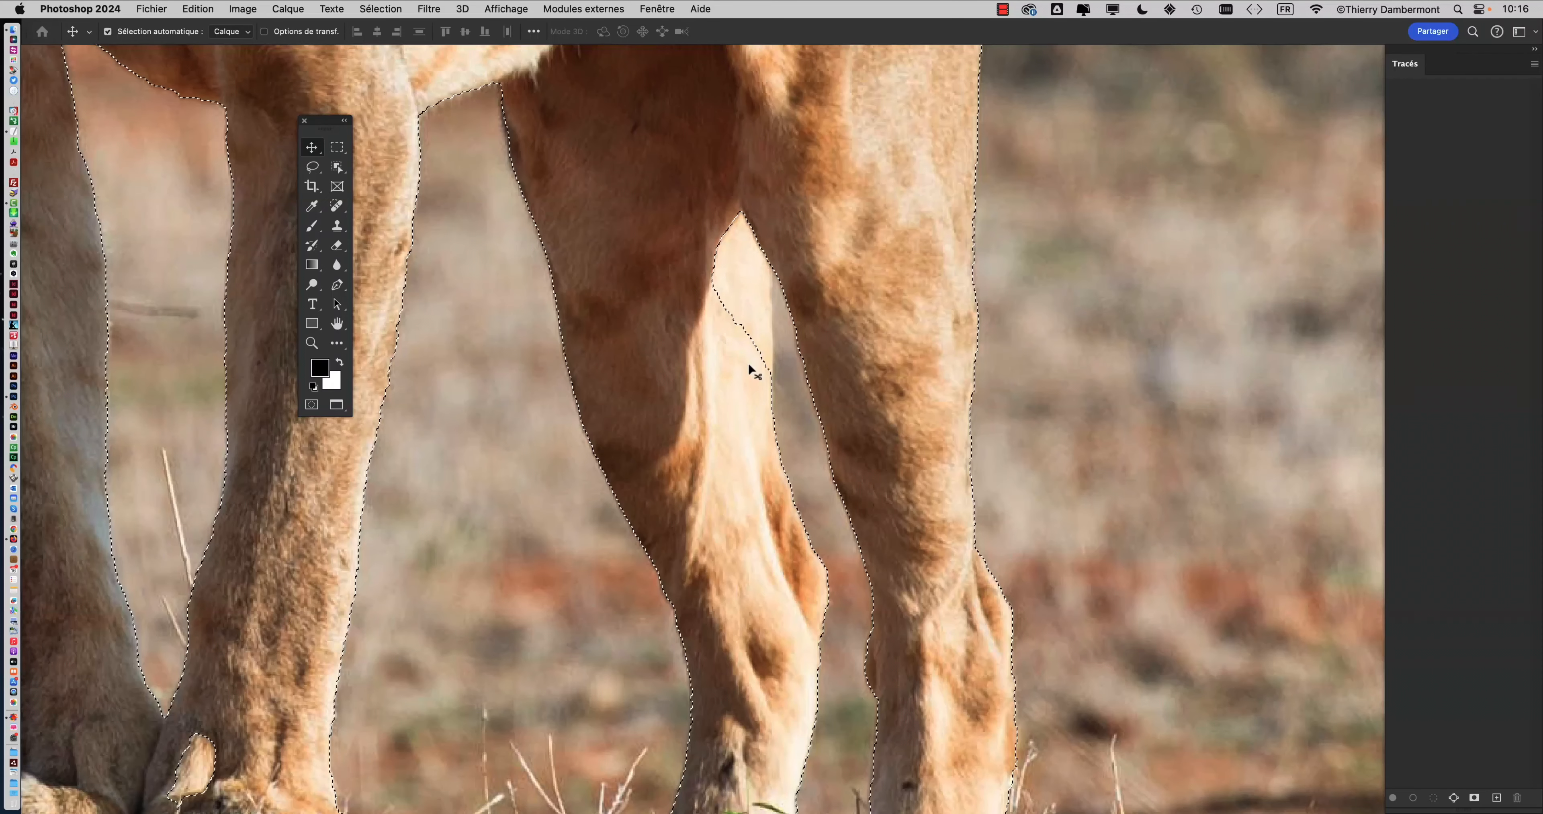
pyautogui.scroll(-3, 749, 370)
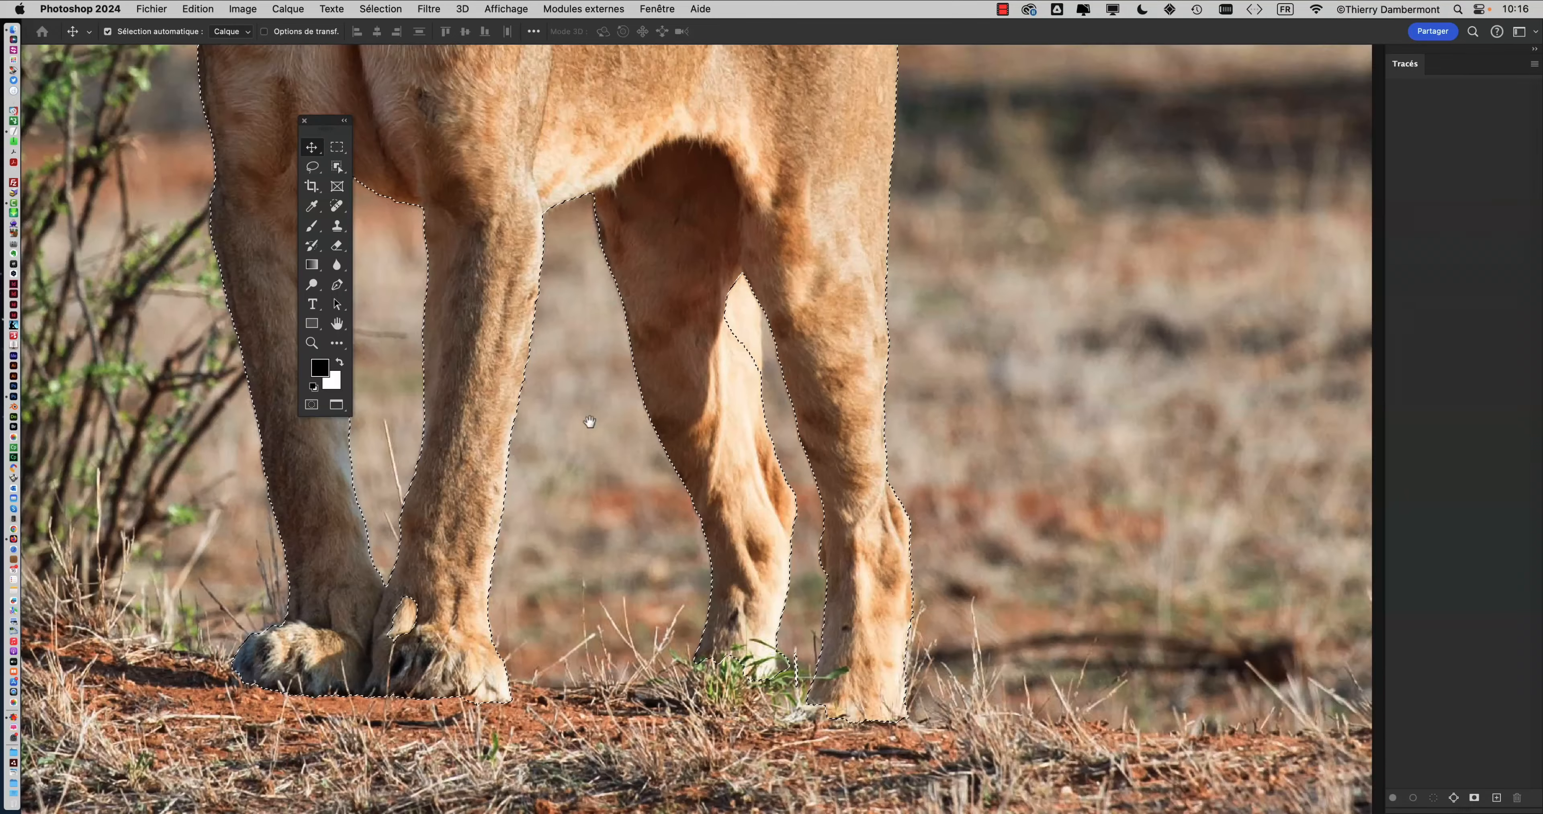
pyautogui.moveTo(533, 473); pyautogui.dragTo(682, 325)
pyautogui.moveTo(587, 472); pyautogui.dragTo(633, 324)
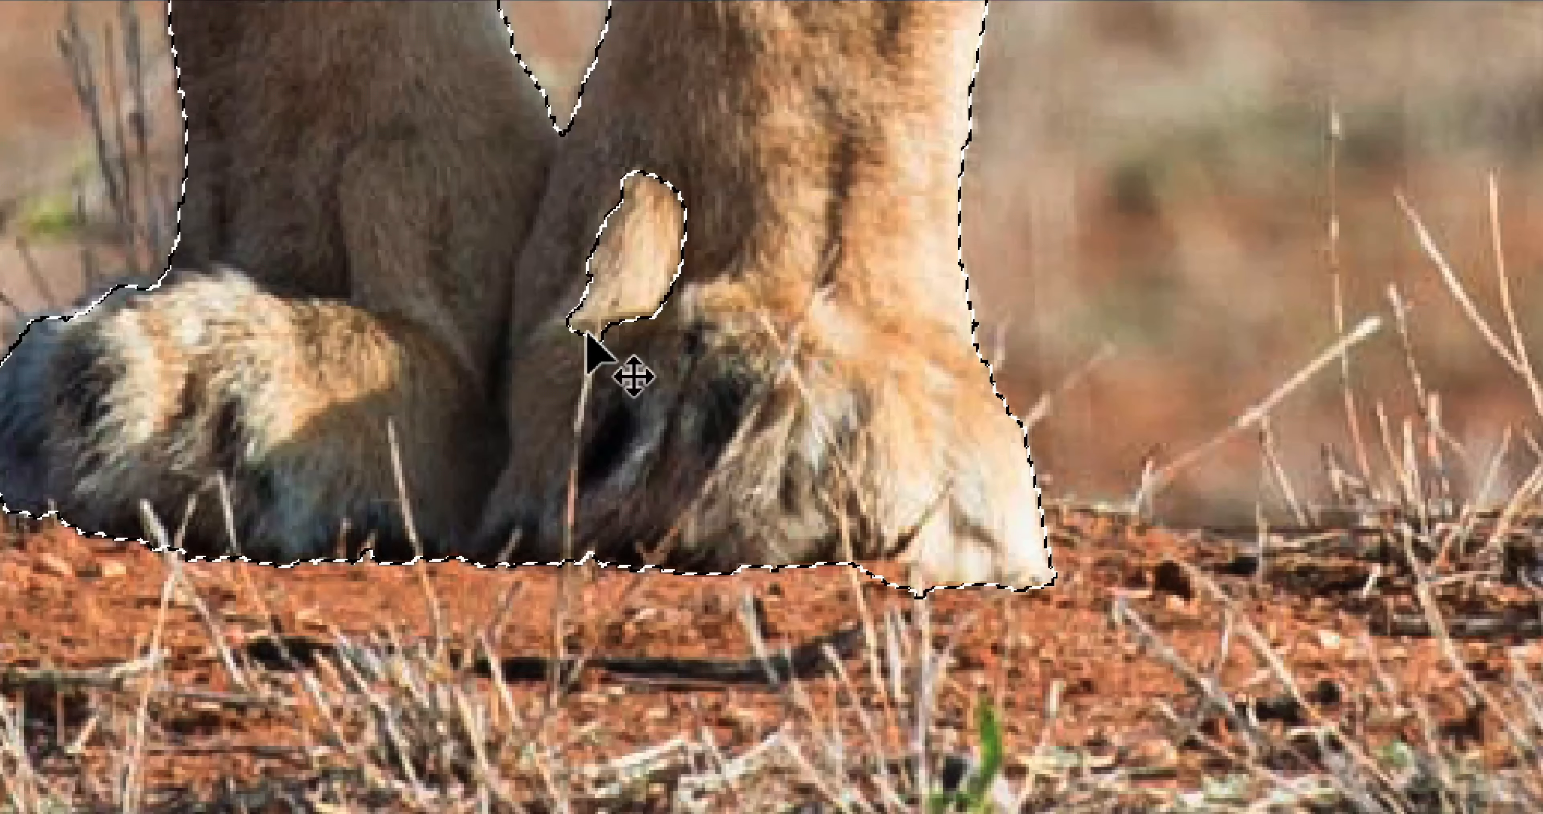
pyautogui.scroll(1, 588, 335)
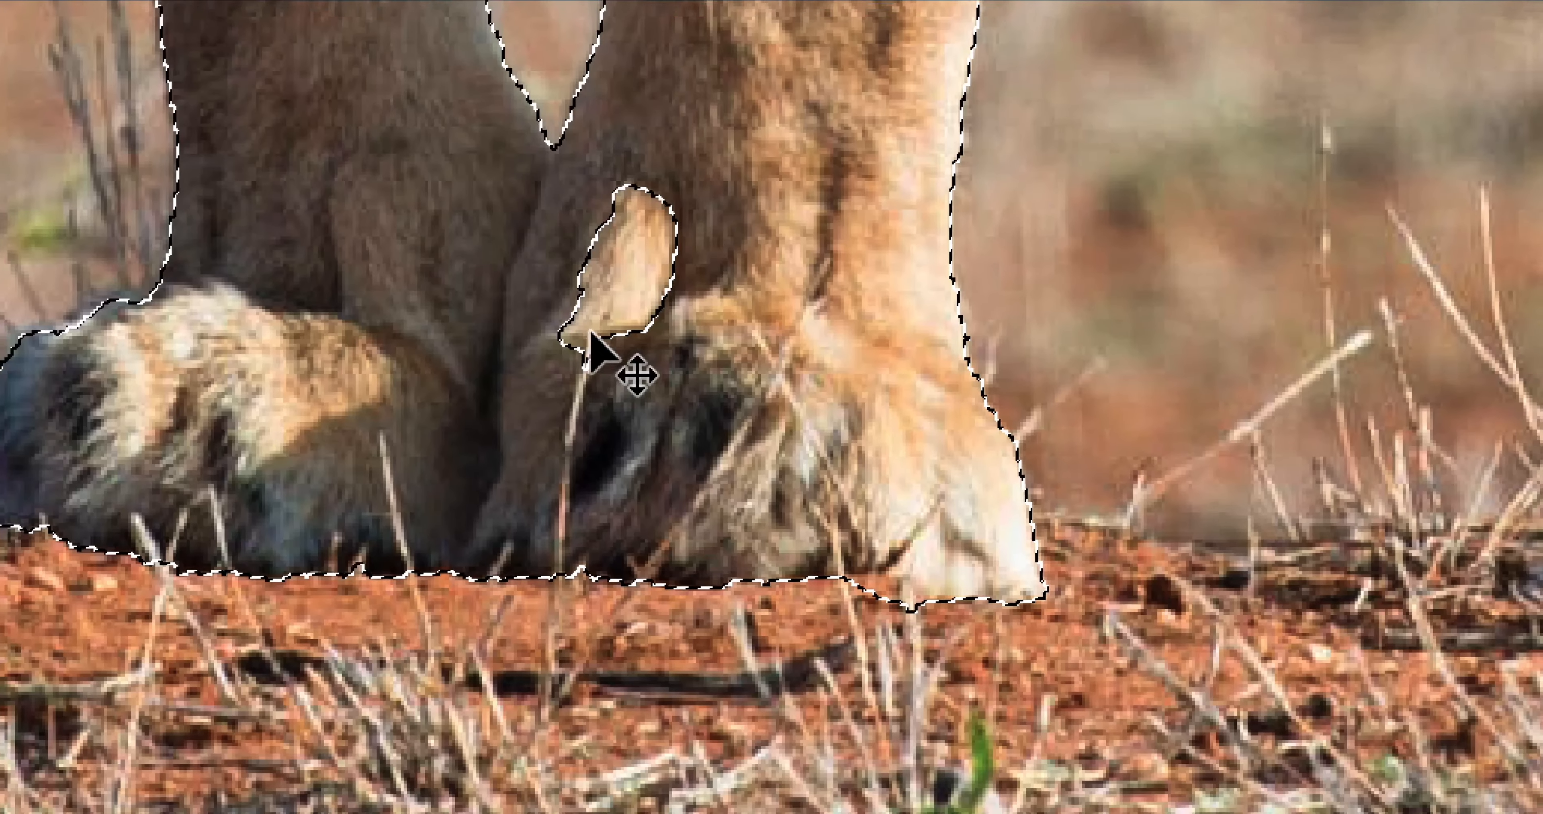